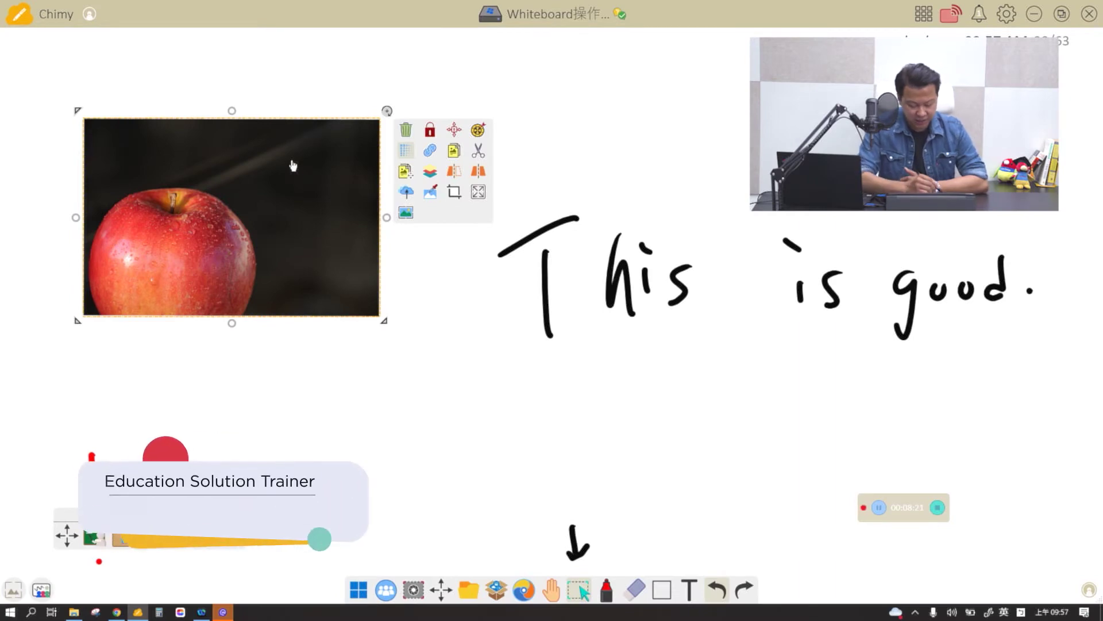
Move the apple picture slightly lower on the page and open its hyperlink settings
left_click_drag(293, 165, 300, 225)
left_click(414, 210)
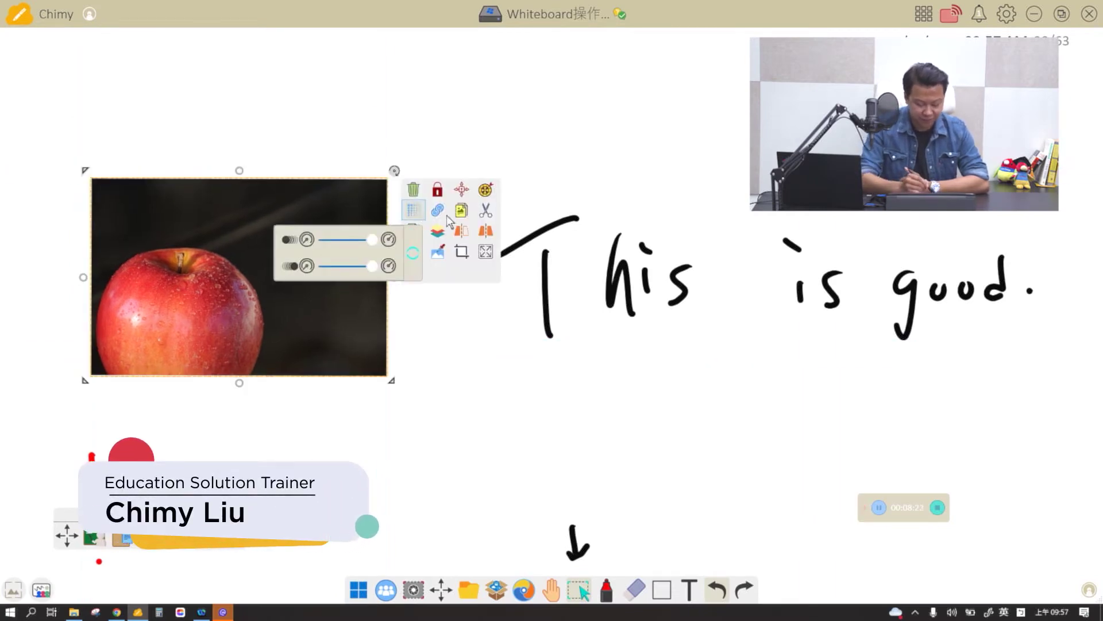
left_click(446, 214)
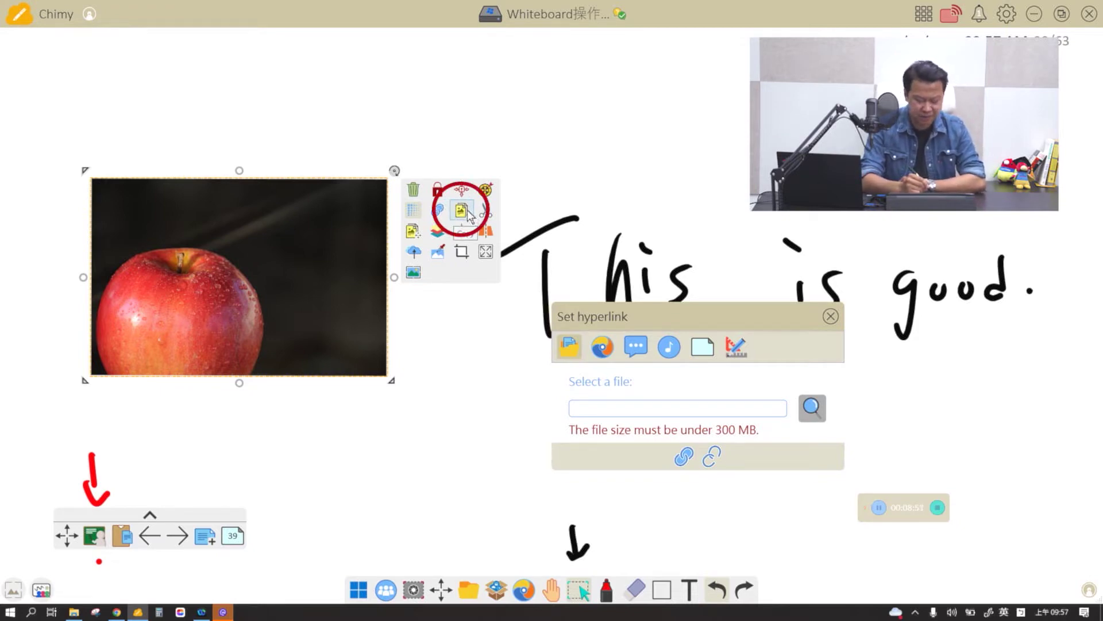
Copy the apple picture and draw a red downward arrow above the paste icon with the pen
left_click(468, 211)
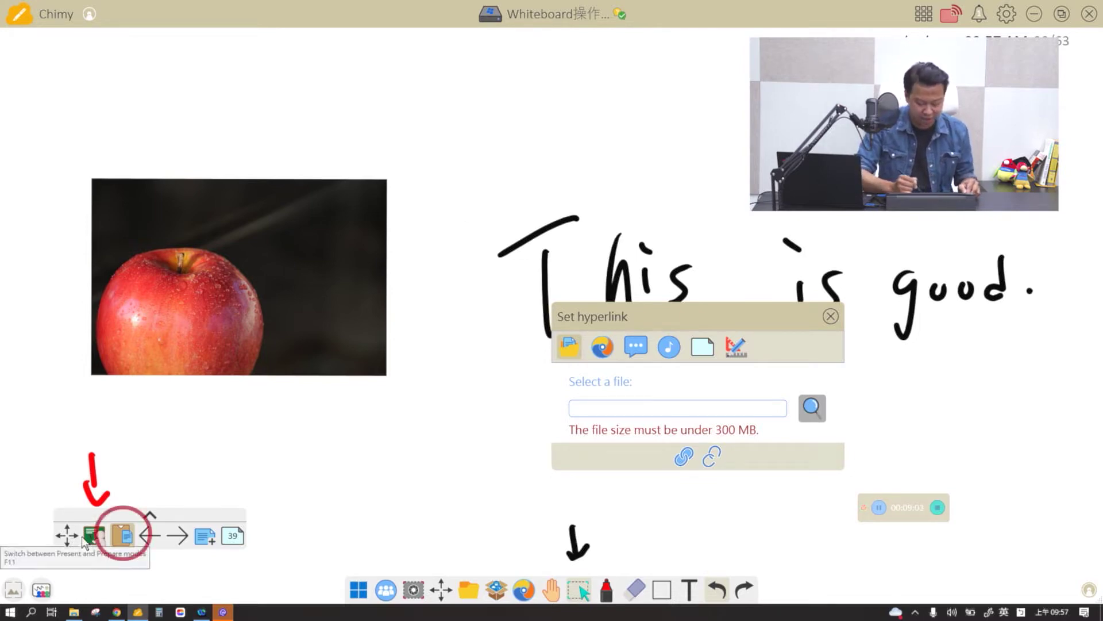
left_click(604, 591)
mouse_move(120, 452)
left_mouse_down()
mouse_move(122, 498)
mouse_move(133, 484)
left_mouse_up()
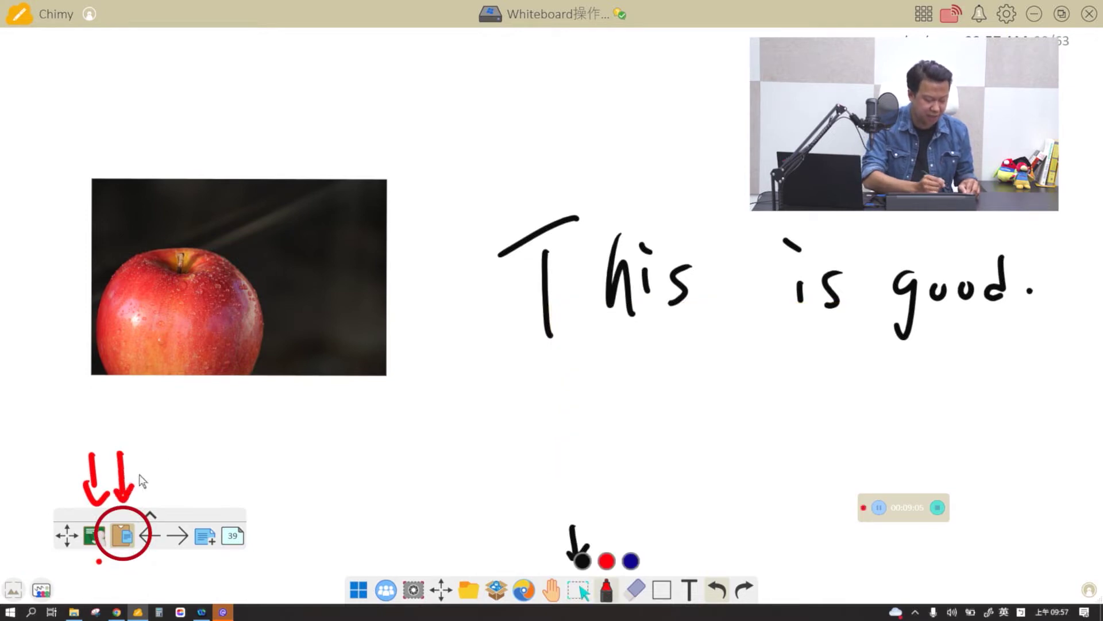
Paste the copied apple picture and place one of the two pictures above the handwritten sentence
left_click(127, 540)
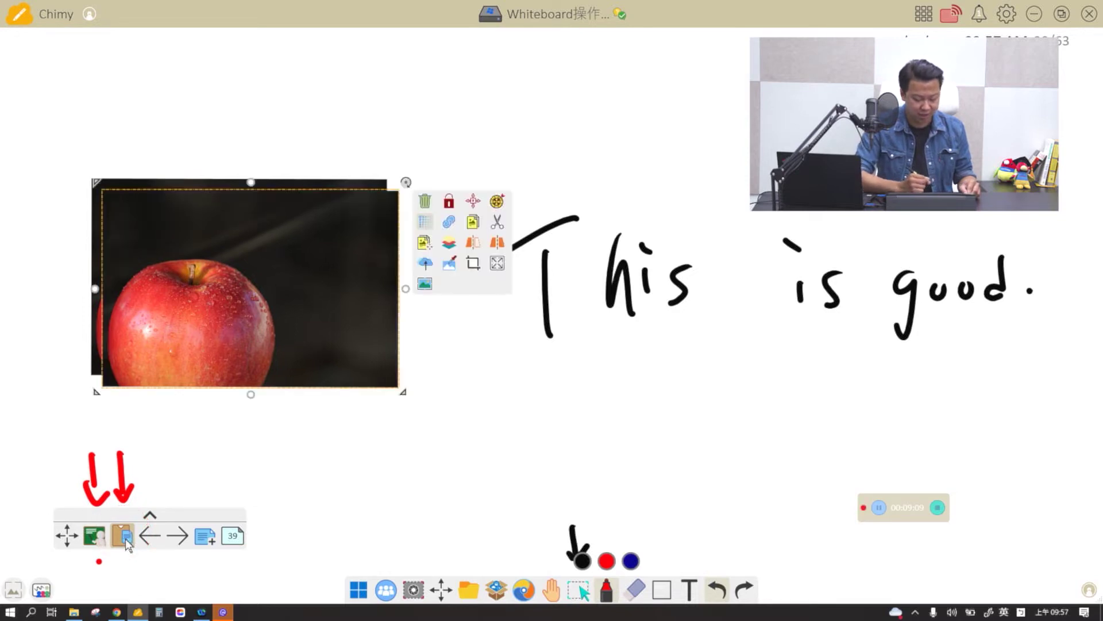
left_click_drag(296, 314, 459, 344)
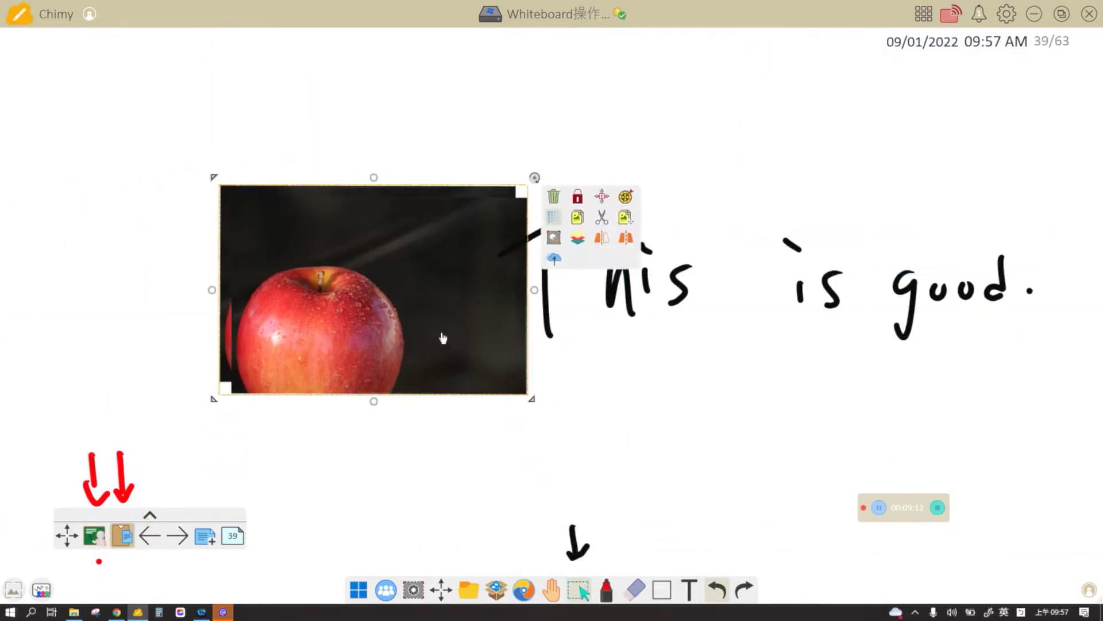
left_click(567, 402)
left_click_drag(488, 373, 885, 242)
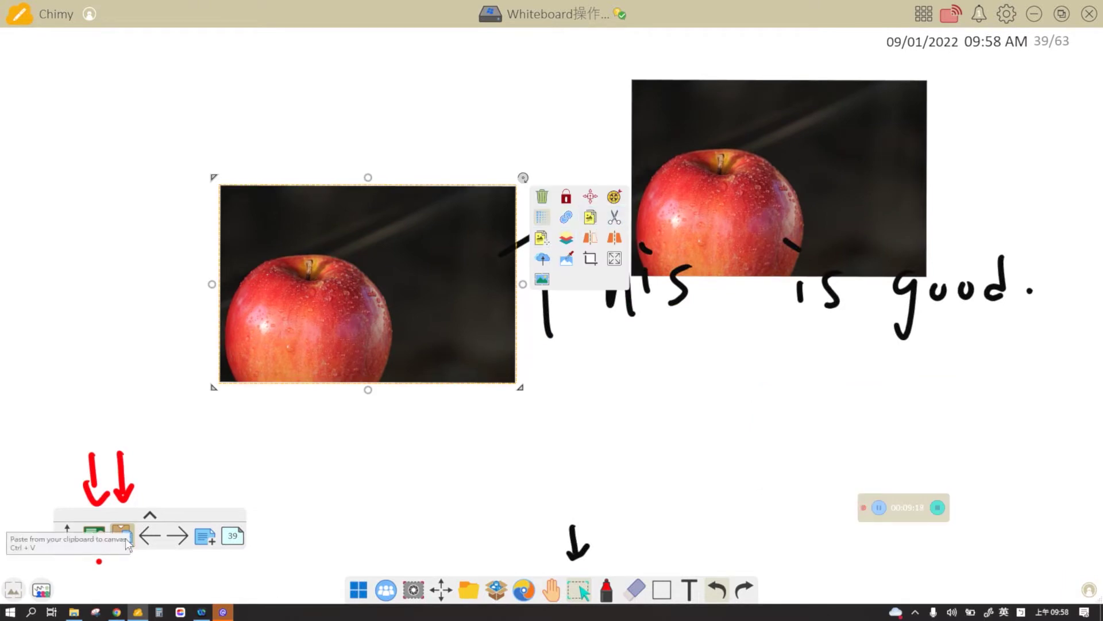
Cut the remaining apple picture, paste it onto page 40, and place it beyond the grid of magenta squares, near the page's upper right
left_click(619, 217)
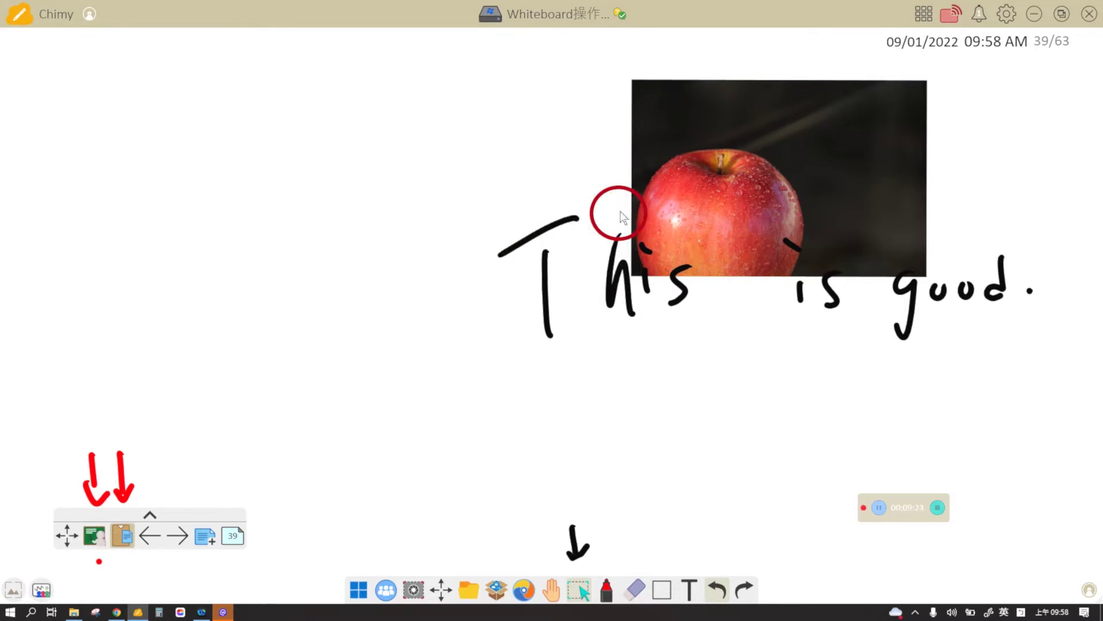
left_click(179, 535)
left_click(122, 536)
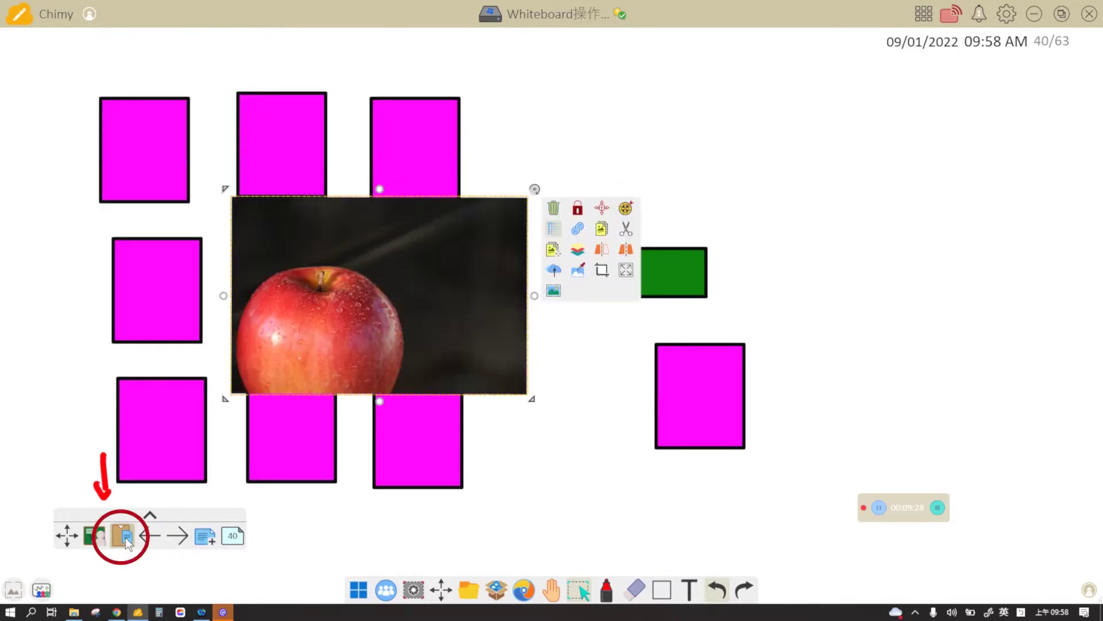
left_click_drag(379, 295, 577, 242)
left_click_drag(849, 202, 897, 227)
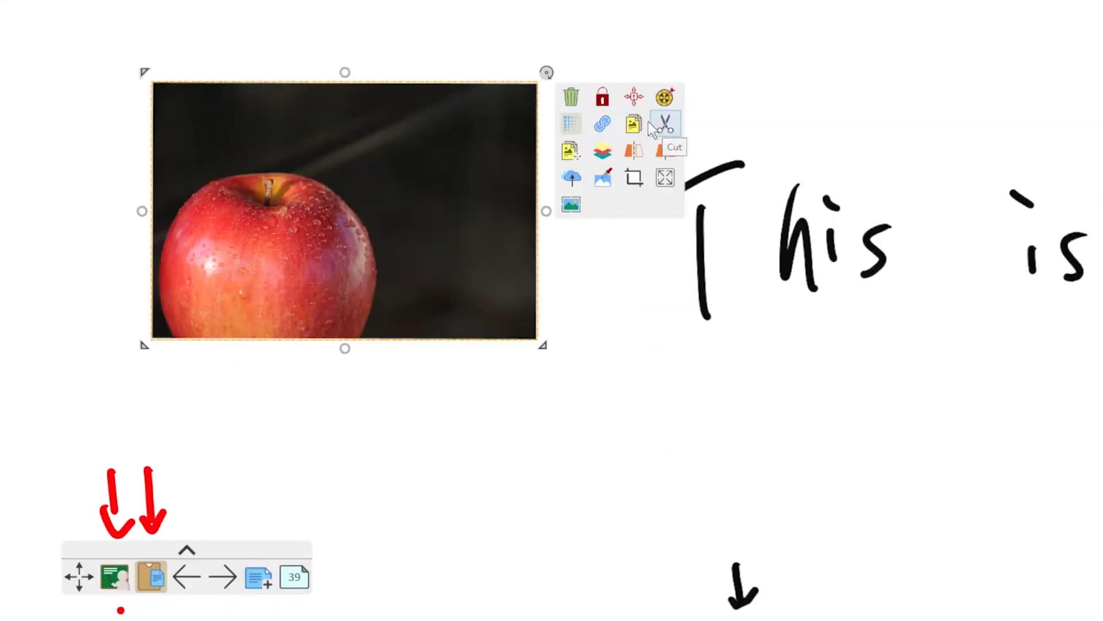
Turn on infinite cloning for the apple picture on page 39 and pull out a pile of copies over the handwritten sentence
left_click(571, 151)
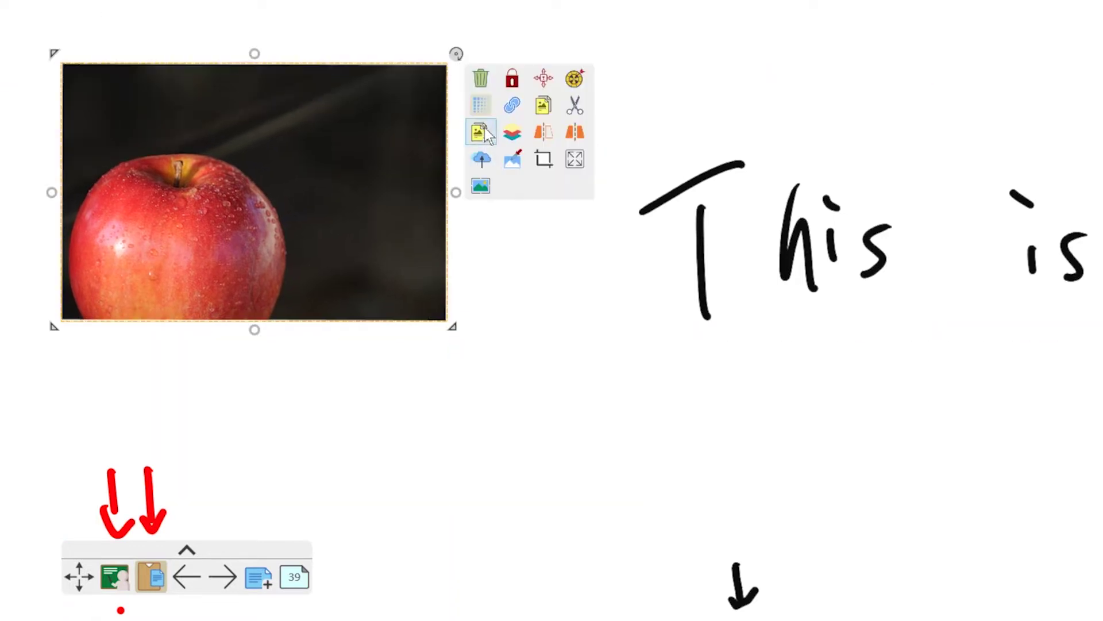
left_click(483, 129)
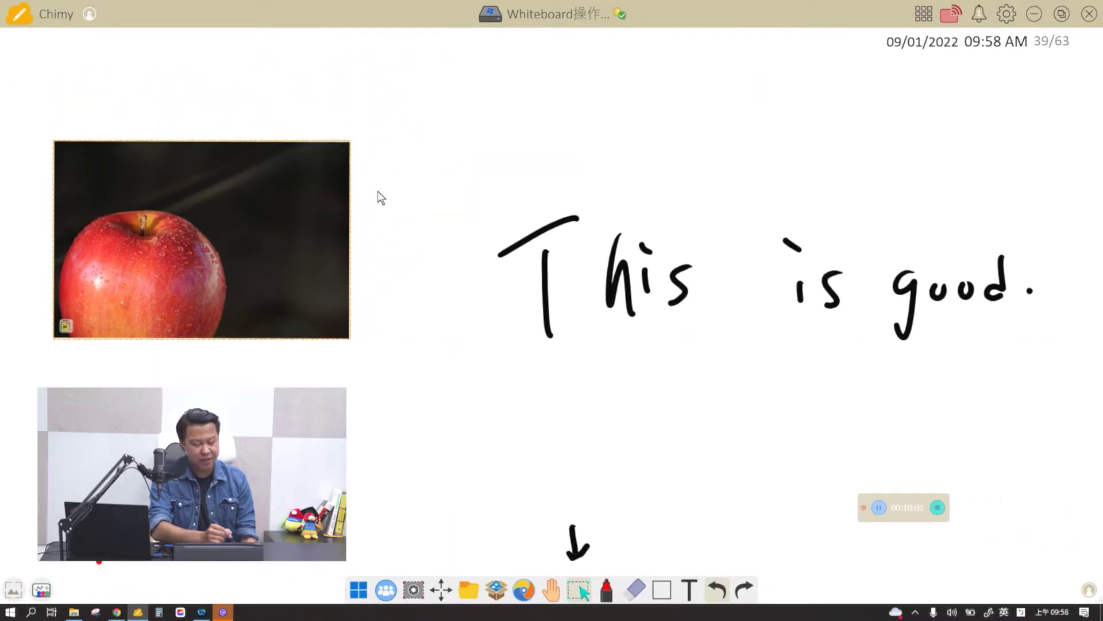
left_click_drag(297, 246, 849, 137)
left_click_drag(213, 268, 867, 312)
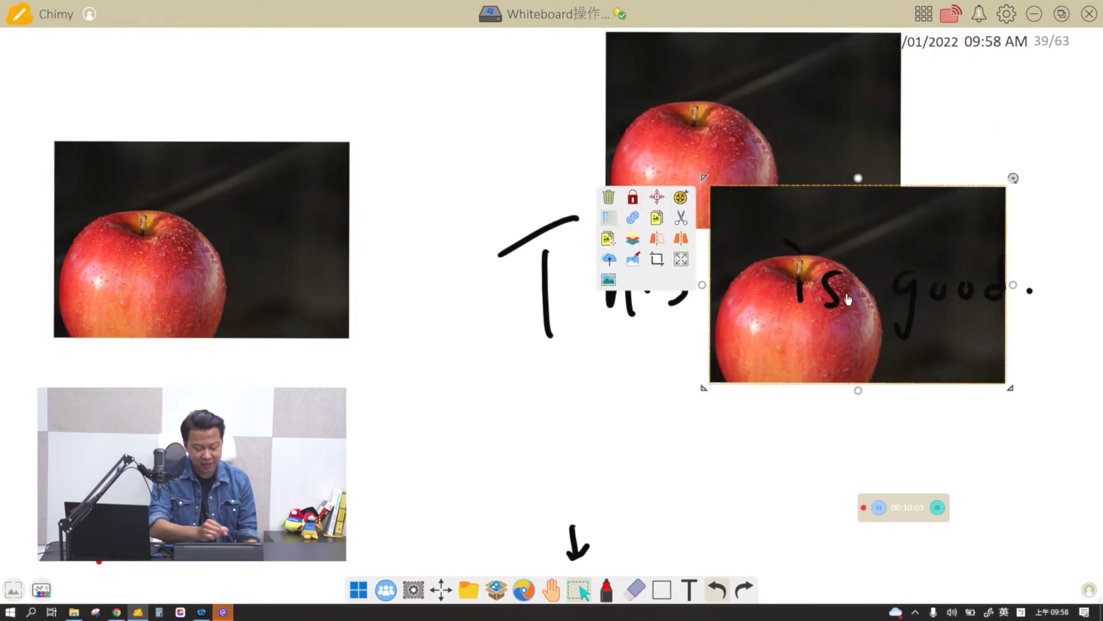
left_click_drag(170, 276, 888, 435)
left_click_drag(188, 239, 842, 388)
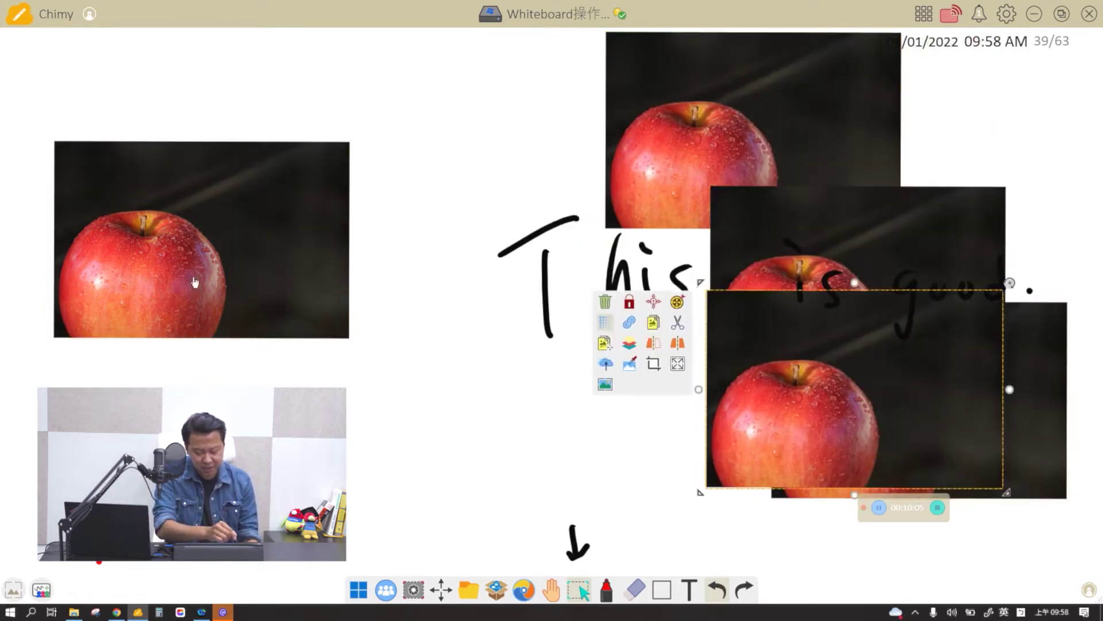
left_click_drag(195, 282, 831, 418)
left_click_drag(328, 273, 777, 407)
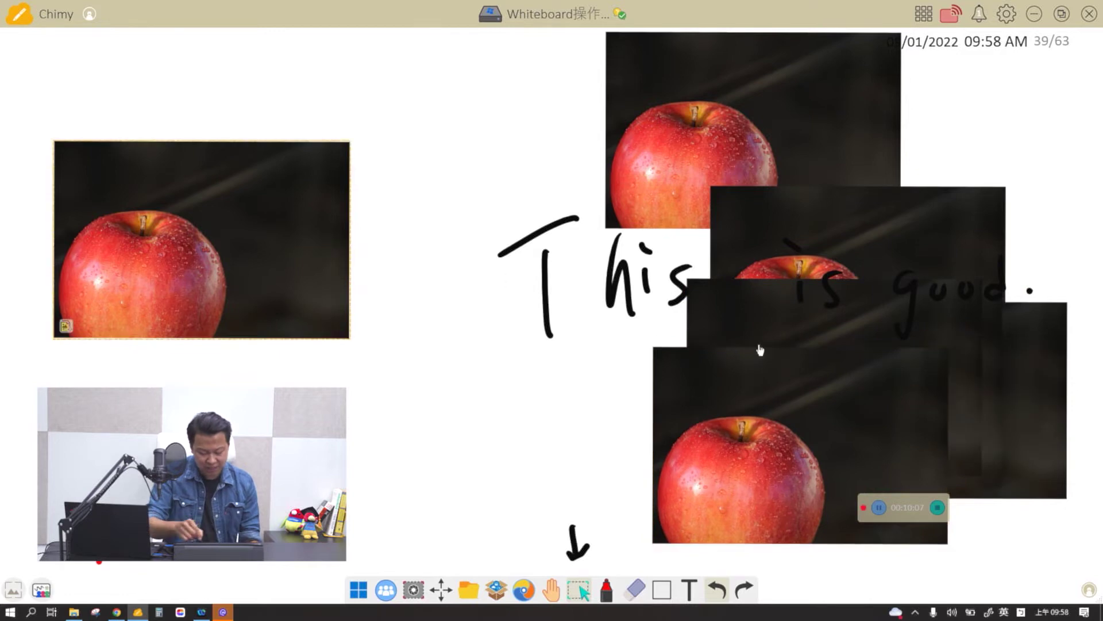
left_click_drag(189, 223, 787, 348)
left_click_drag(207, 247, 830, 343)
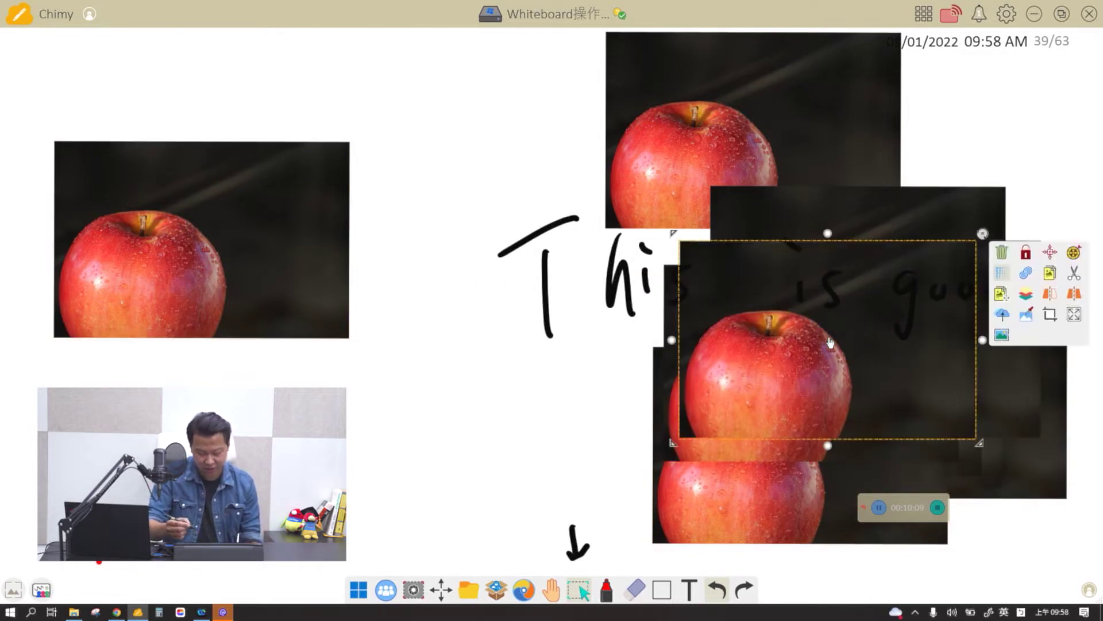
left_click_drag(253, 251, 749, 327)
left_click_drag(232, 267, 781, 315)
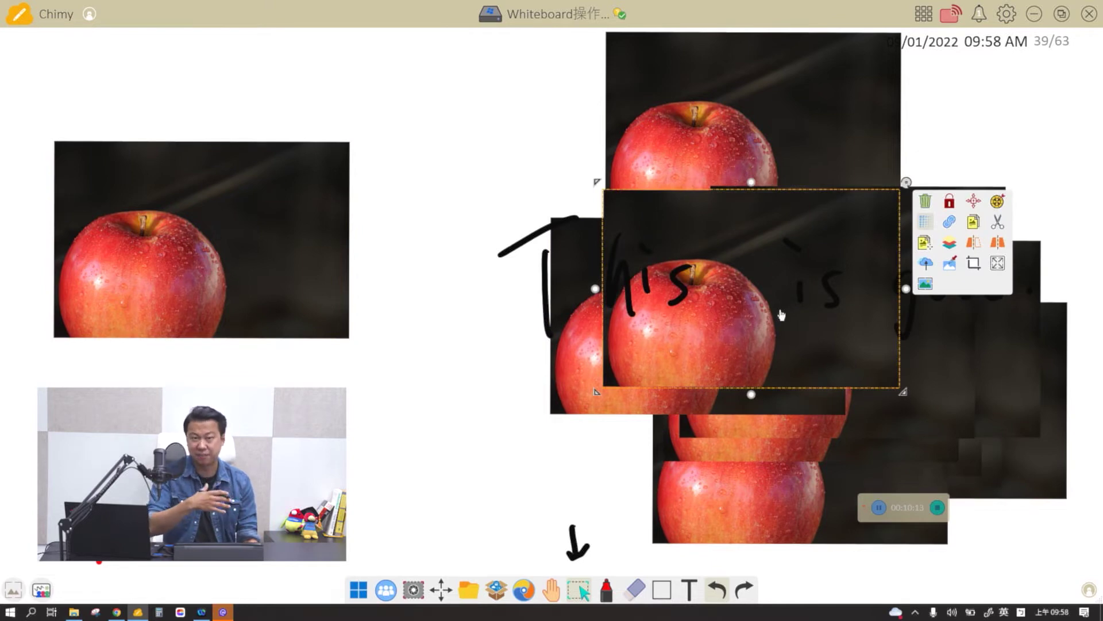
left_click_drag(236, 256, 597, 216)
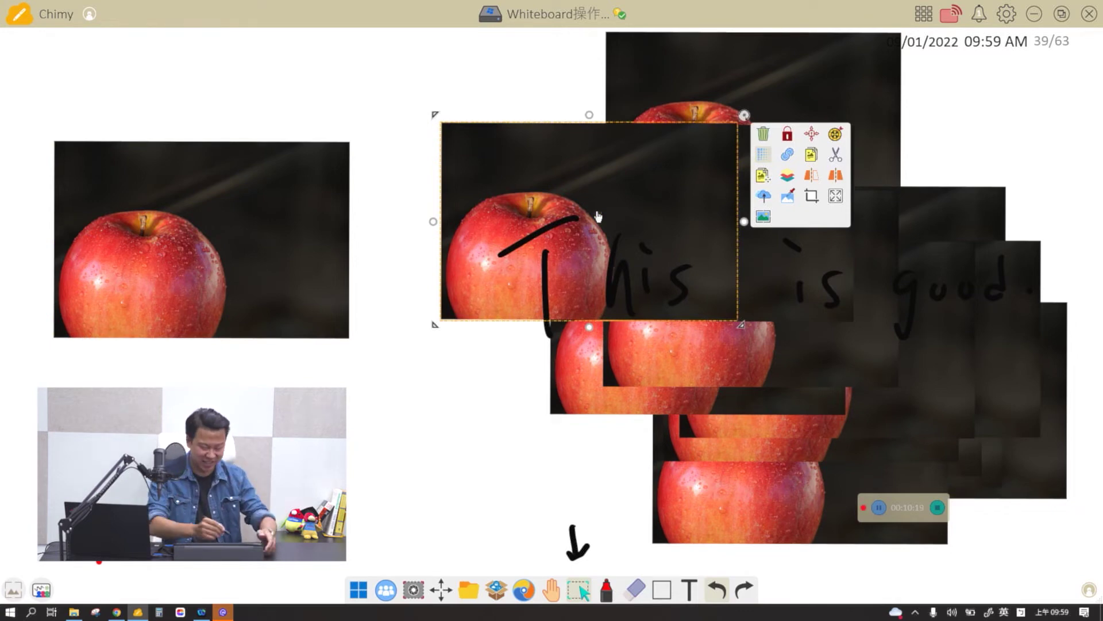
left_click_drag(127, 302, 823, 395)
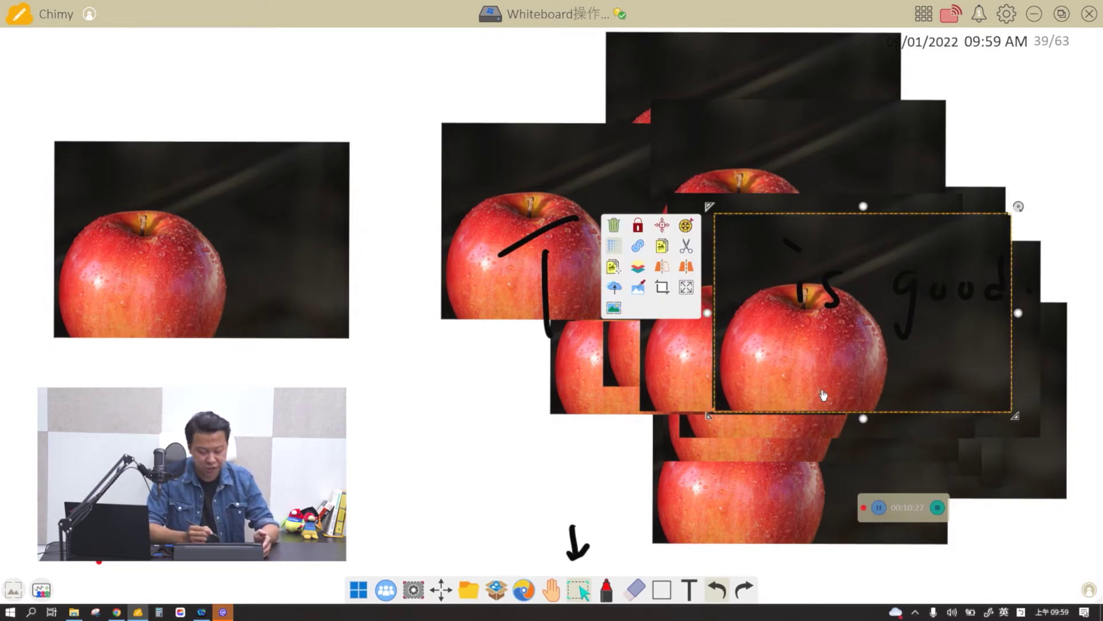
left_click_drag(823, 395, 636, 353)
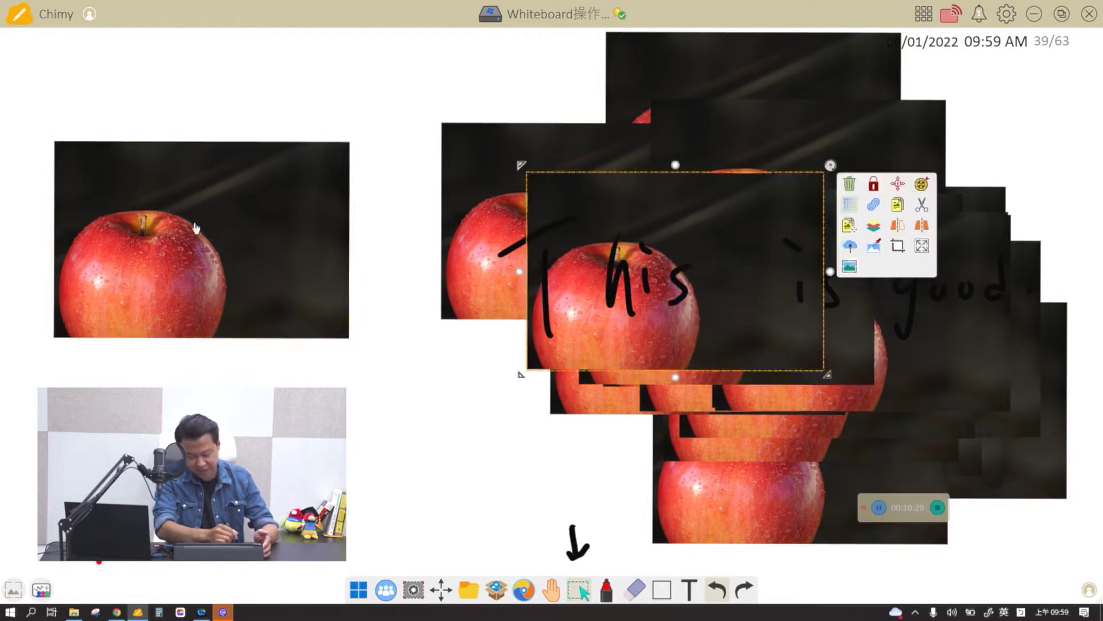
left_click_drag(652, 266, 748, 249)
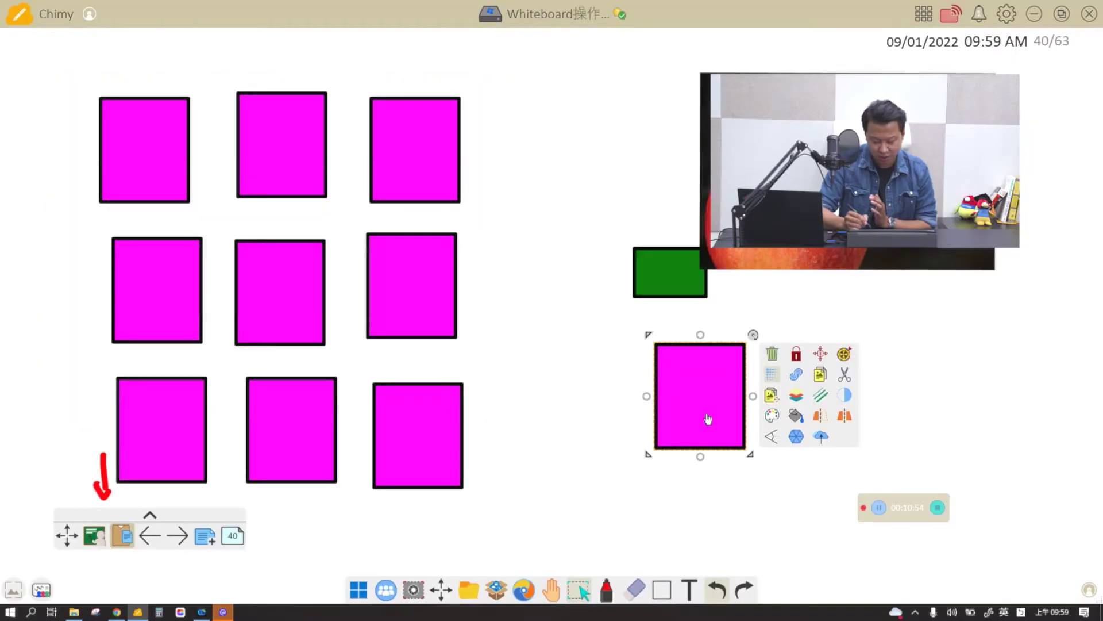
Shift the single magenta square below the green rectangle slightly and switch between Present and Prepare modes
left_click(772, 375)
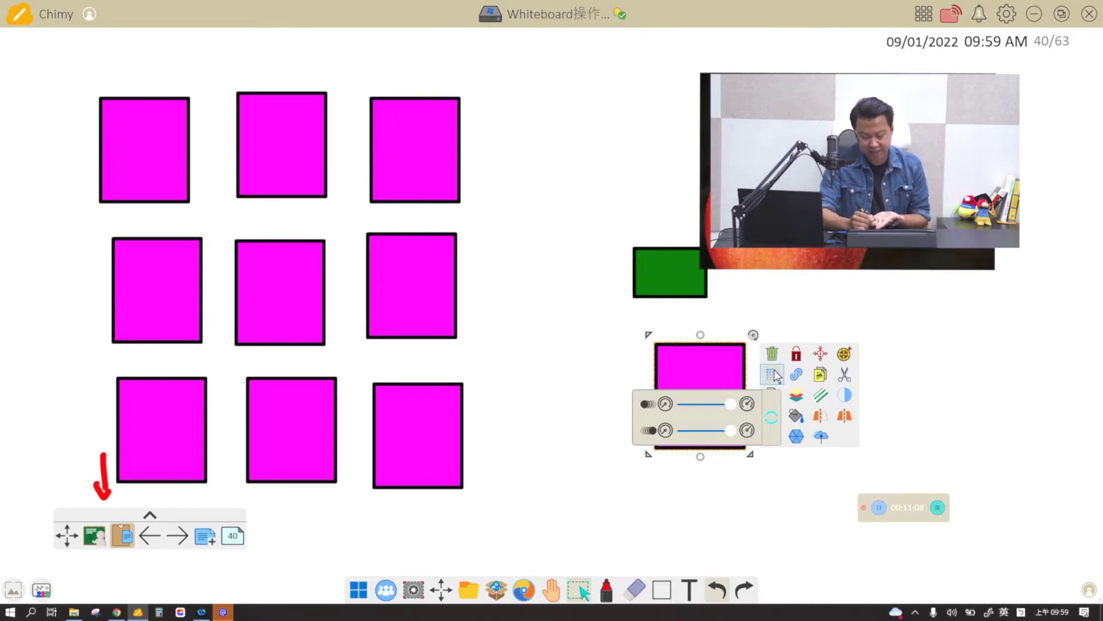
left_click_drag(707, 381, 717, 384)
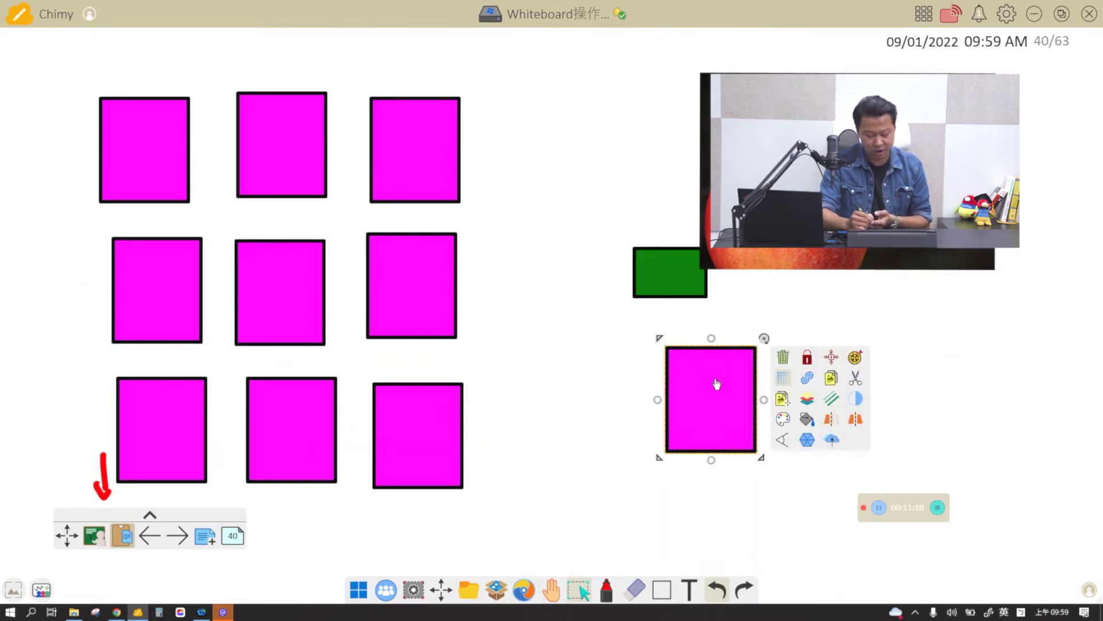
left_click(96, 537)
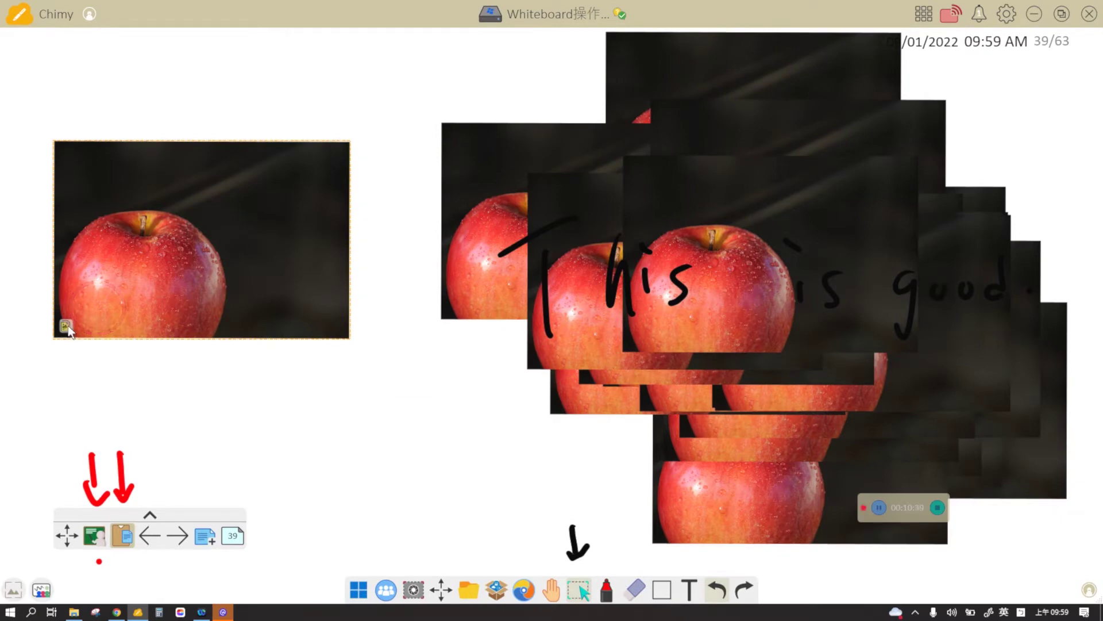
Turn off infinite cloning on the original apple picture and move the picture itself slightly lower
left_click(66, 326)
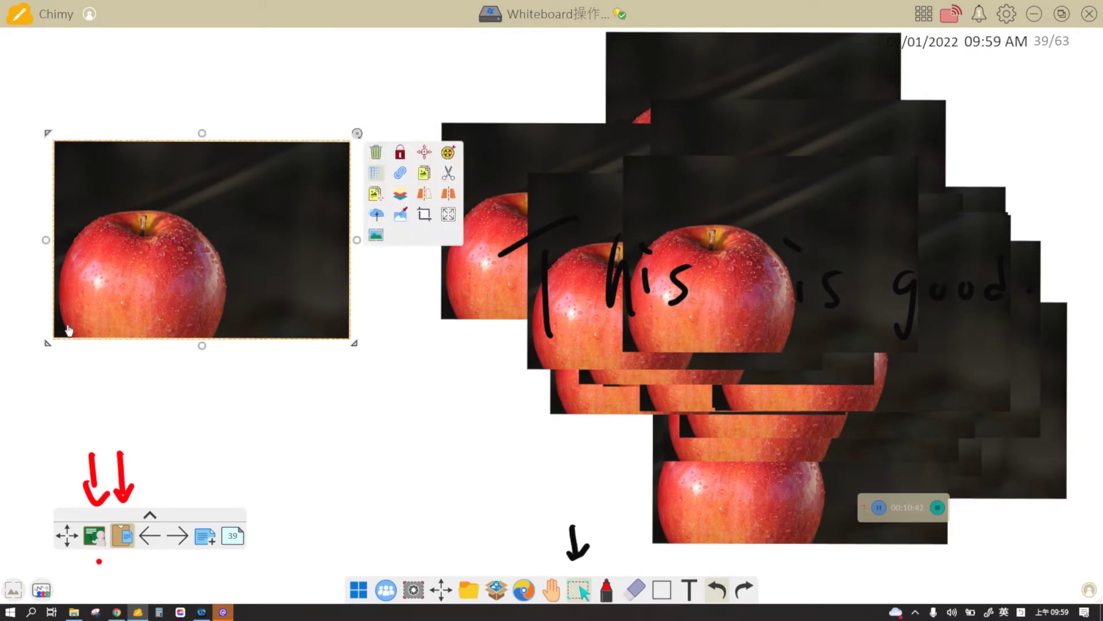
left_click_drag(68, 329, 263, 296)
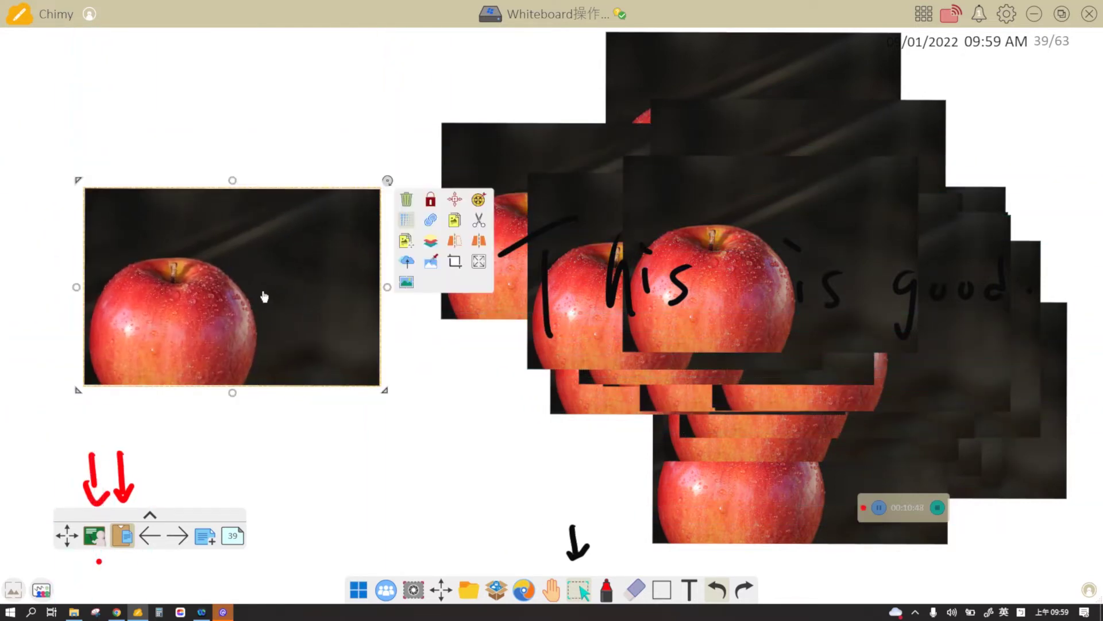
left_click_drag(264, 296, 239, 289)
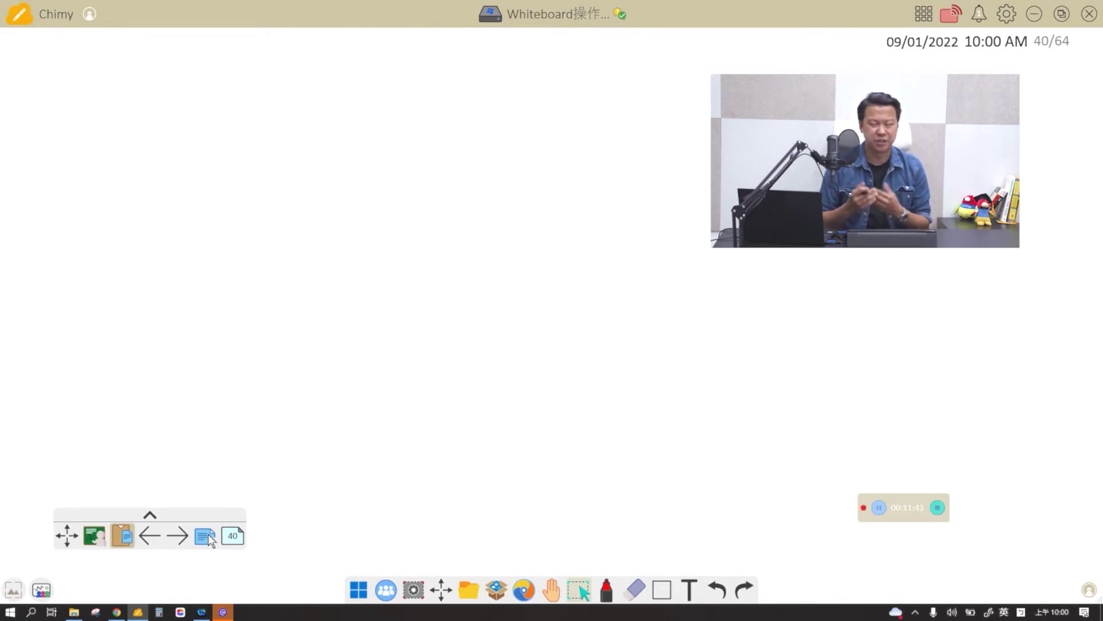
Add the text "22" to the blank page 40 and enlarge it
left_click(689, 589)
left_click(661, 347)
key("shift")
type("ㄉ")
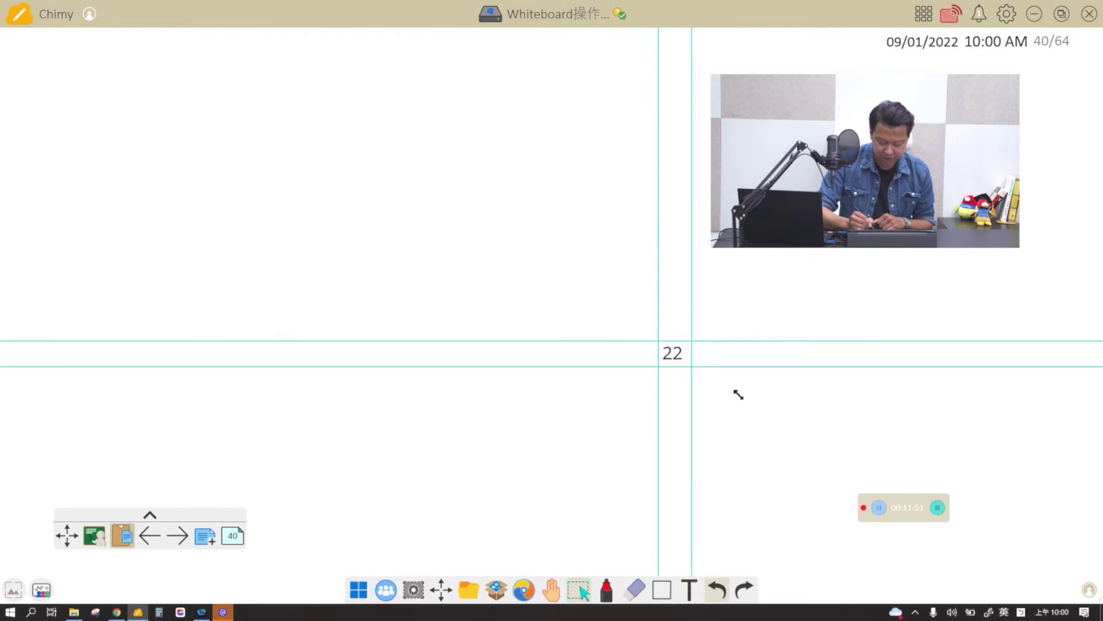
left_click(692, 366)
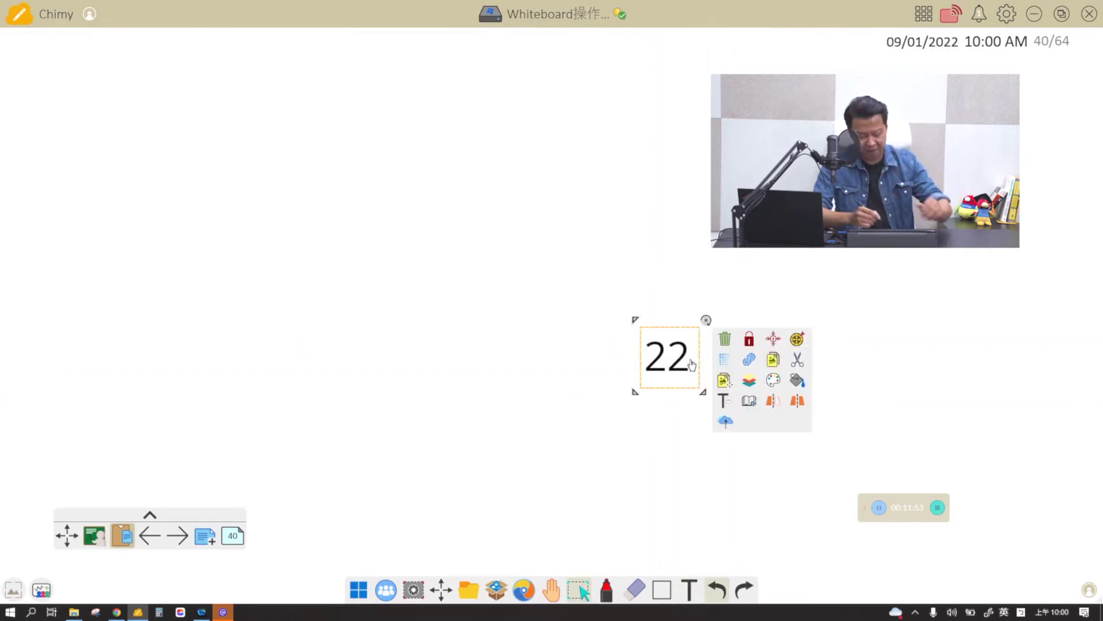
Draw a rectangle around the "22" text and fill it with yellow
left_click(664, 591)
mouse_move(626, 333)
left_mouse_down()
mouse_move(729, 389)
mouse_move(717, 386)
left_mouse_up()
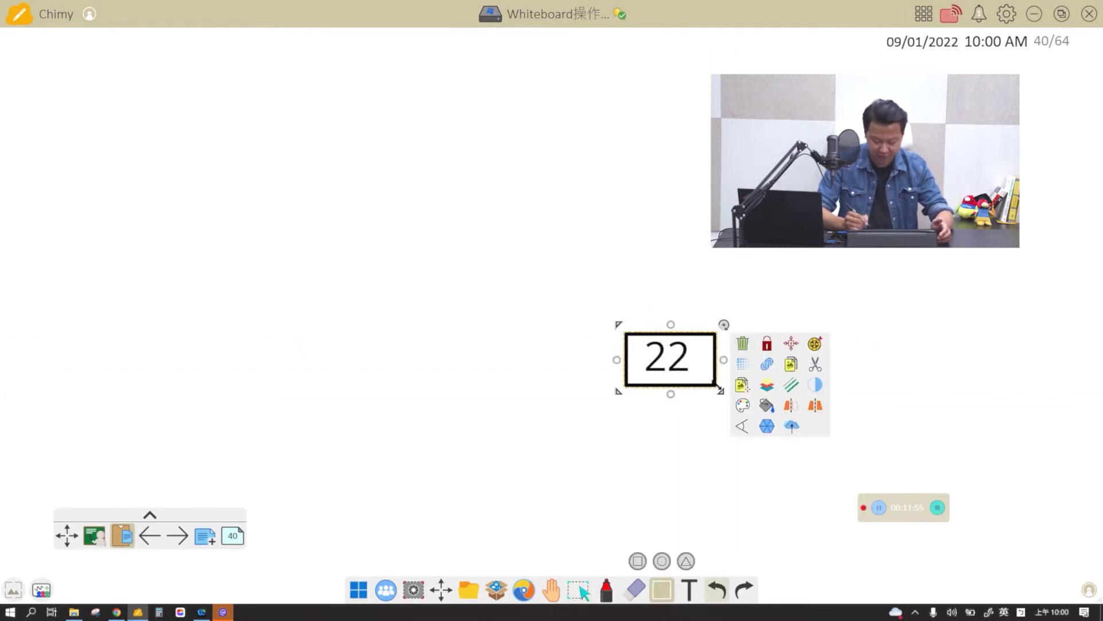
left_click(767, 407)
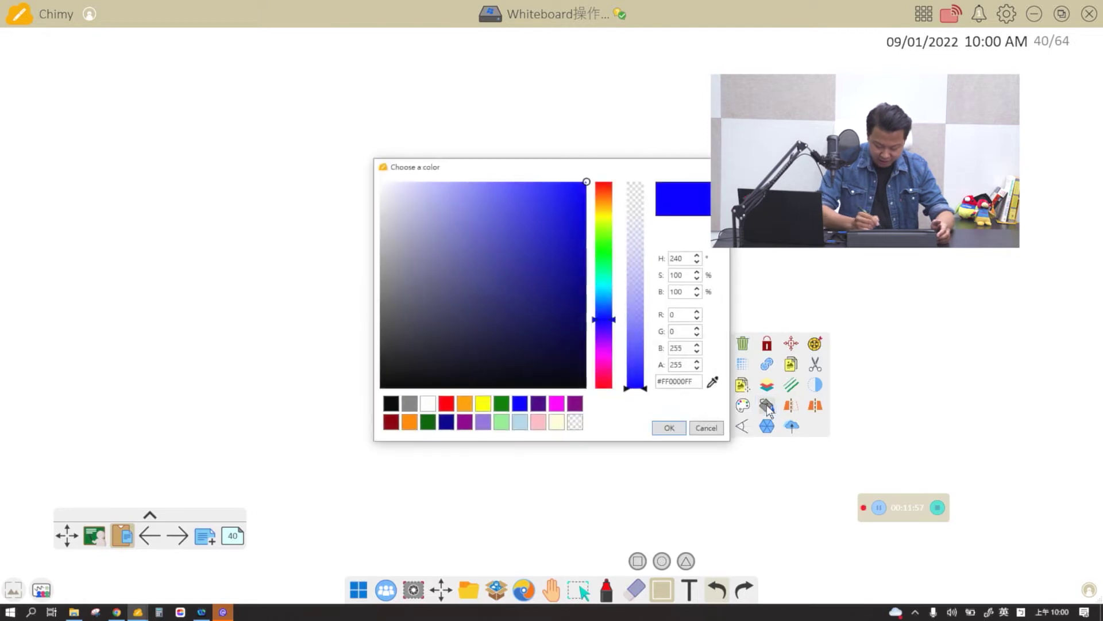
left_click(489, 406)
left_click(669, 428)
Move the yellow rectangle just above the "22" text, and bring the text to the top layer
left_click_drag(644, 364, 671, 316)
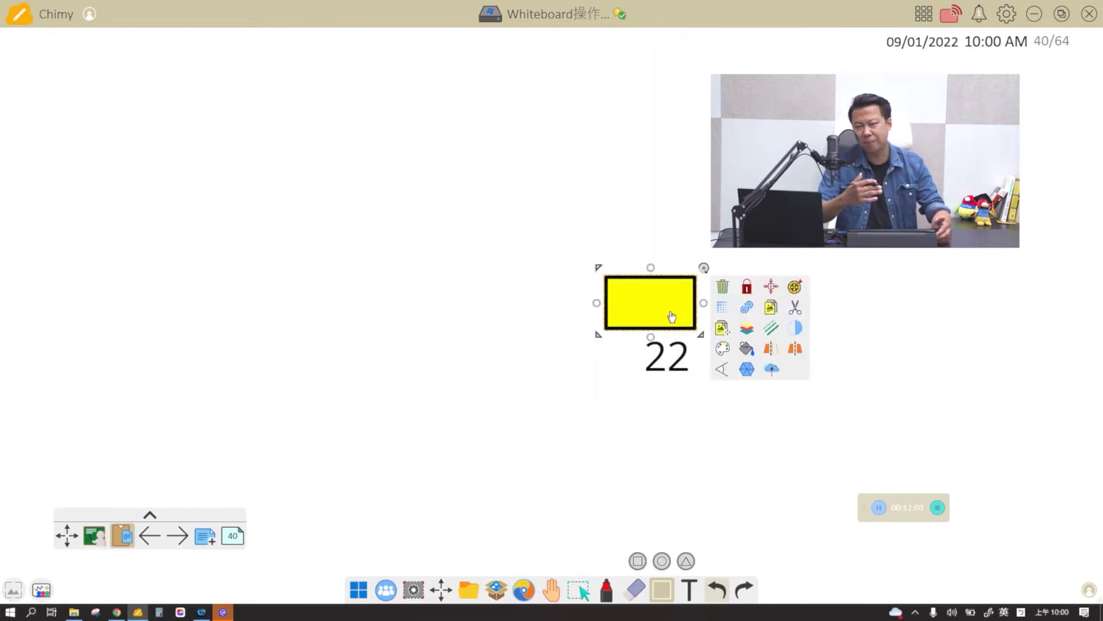
left_click(670, 359)
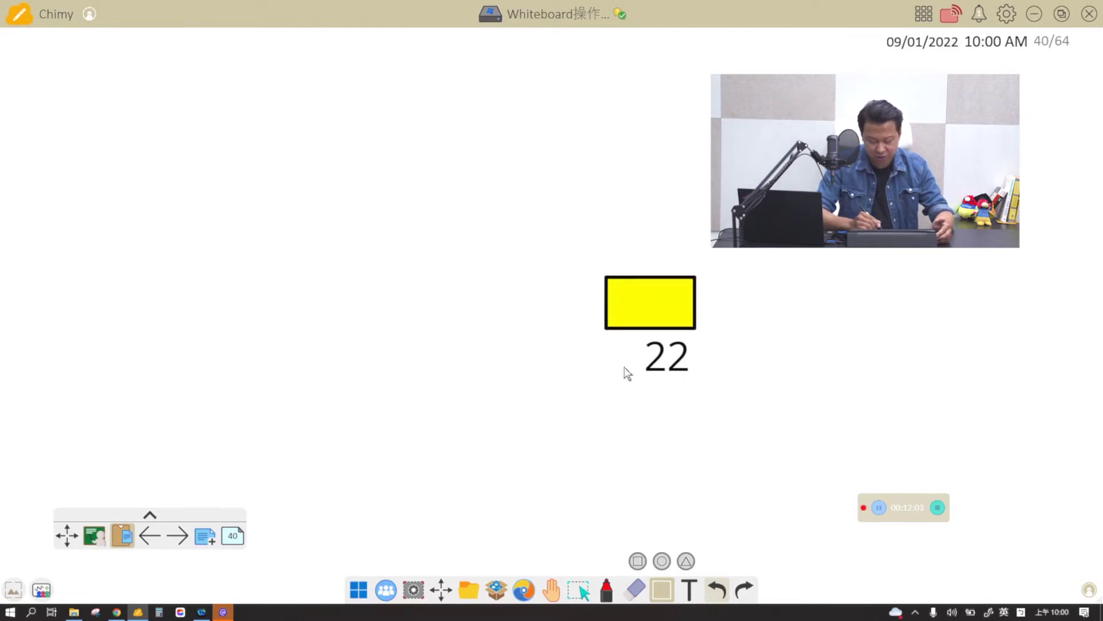
left_click(667, 356)
left_click(578, 589)
left_click(680, 333)
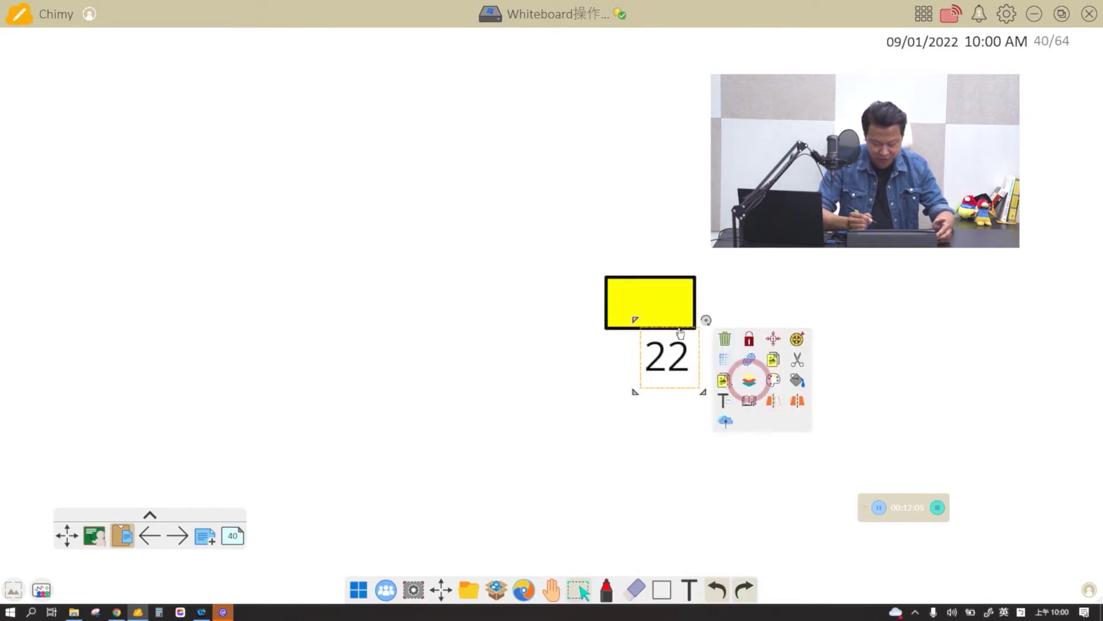
left_click(749, 380)
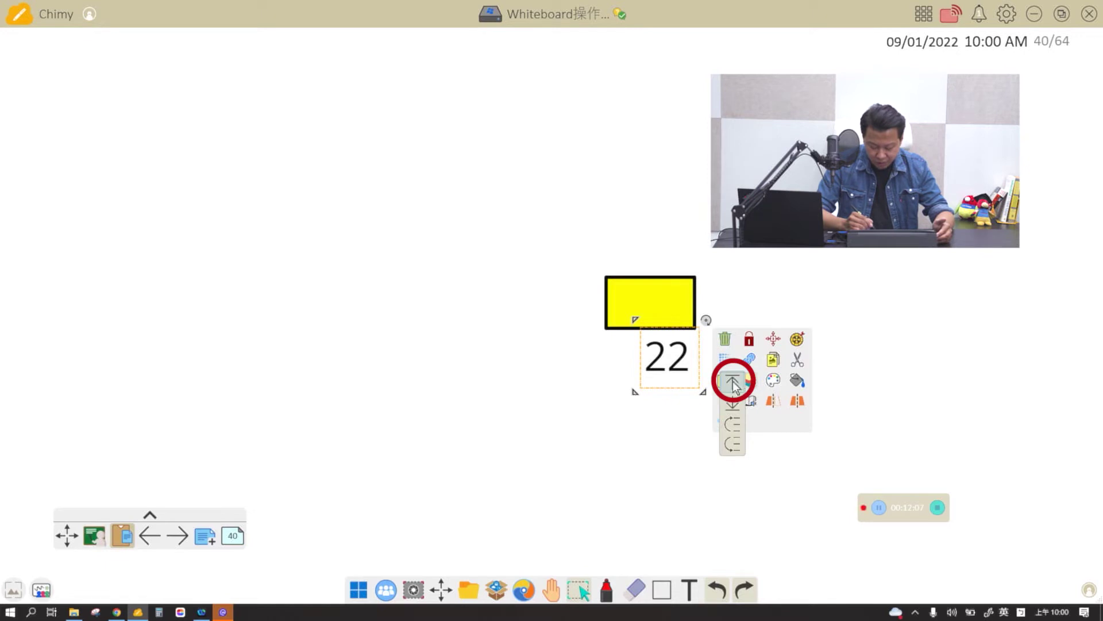
left_click(734, 384)
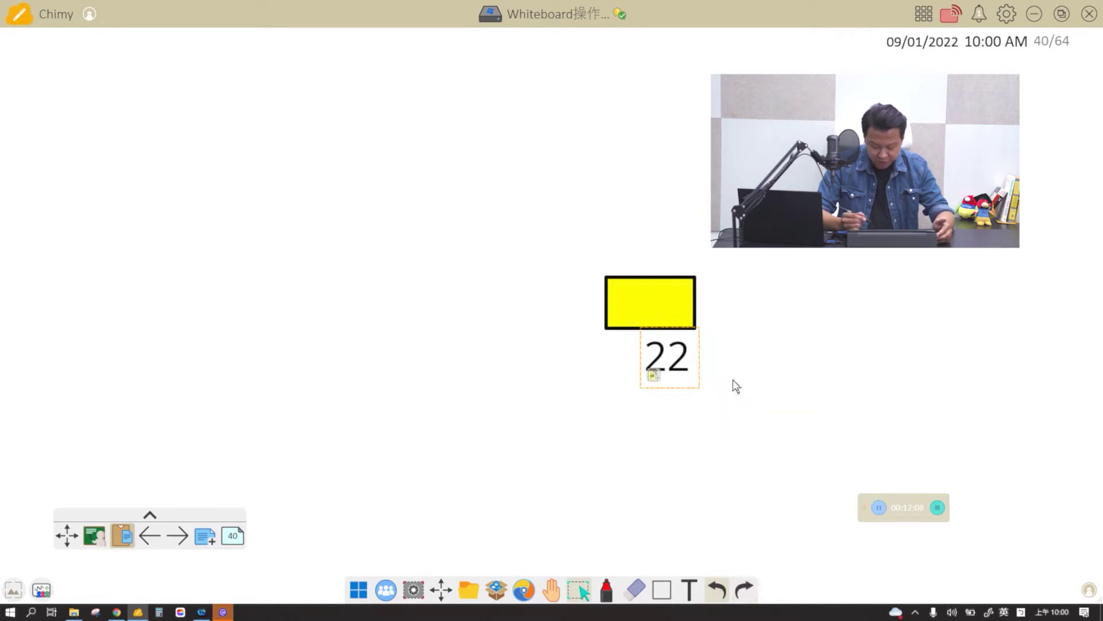
Place a clone of the "22" text on the yellow rectangle and delete the original text below it
left_click_drag(684, 371, 673, 317)
left_click(656, 374)
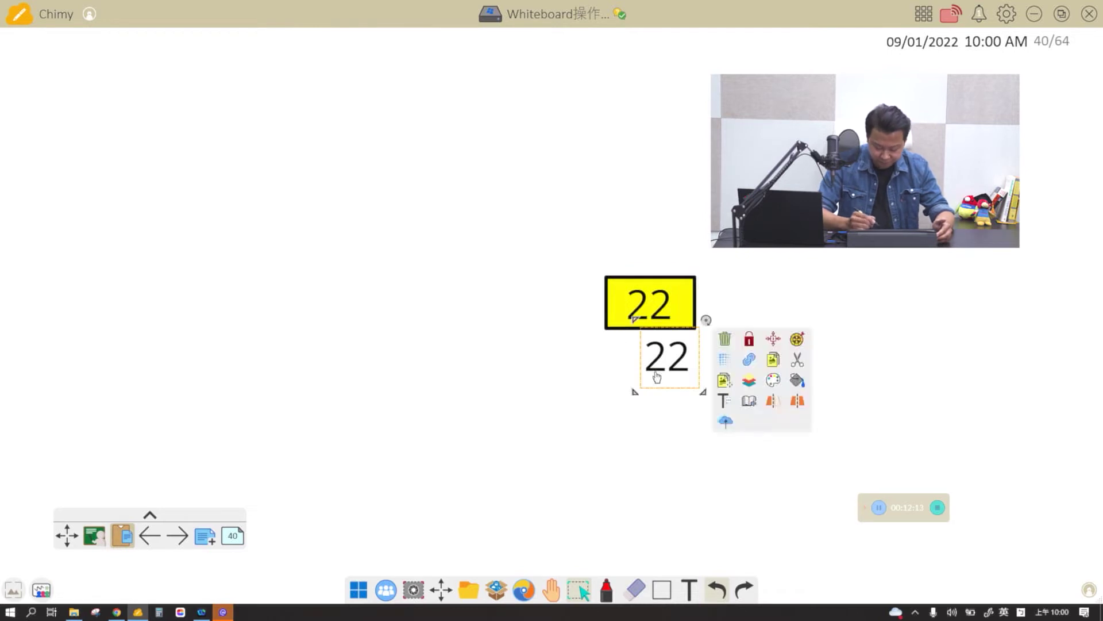
left_click(706, 362)
left_click(667, 359)
left_click(725, 338)
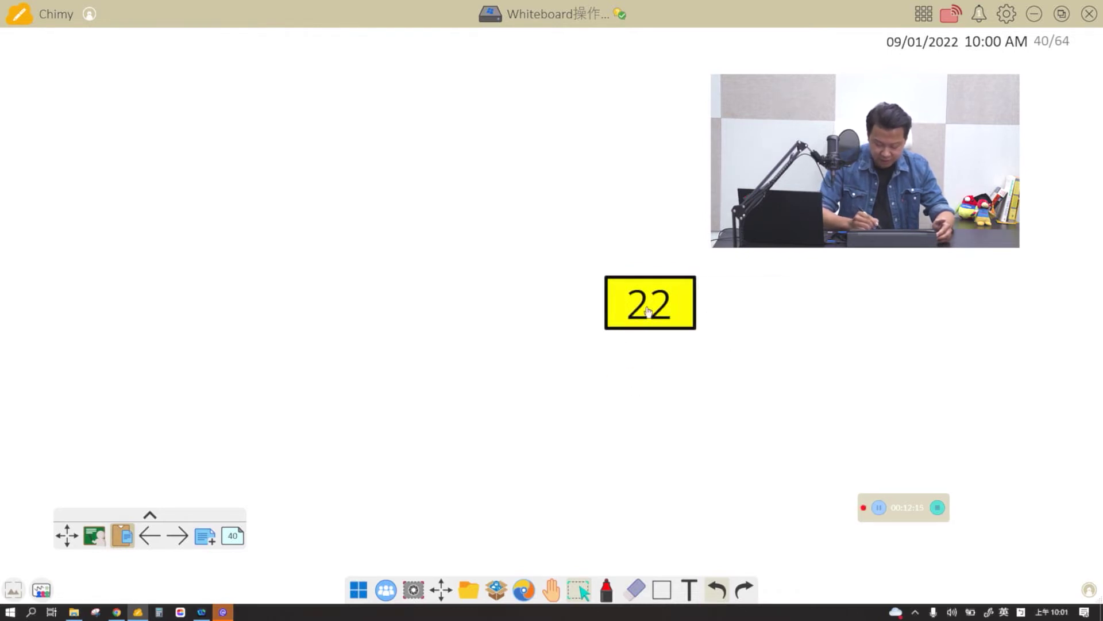
double_click(657, 303)
left_click(747, 310)
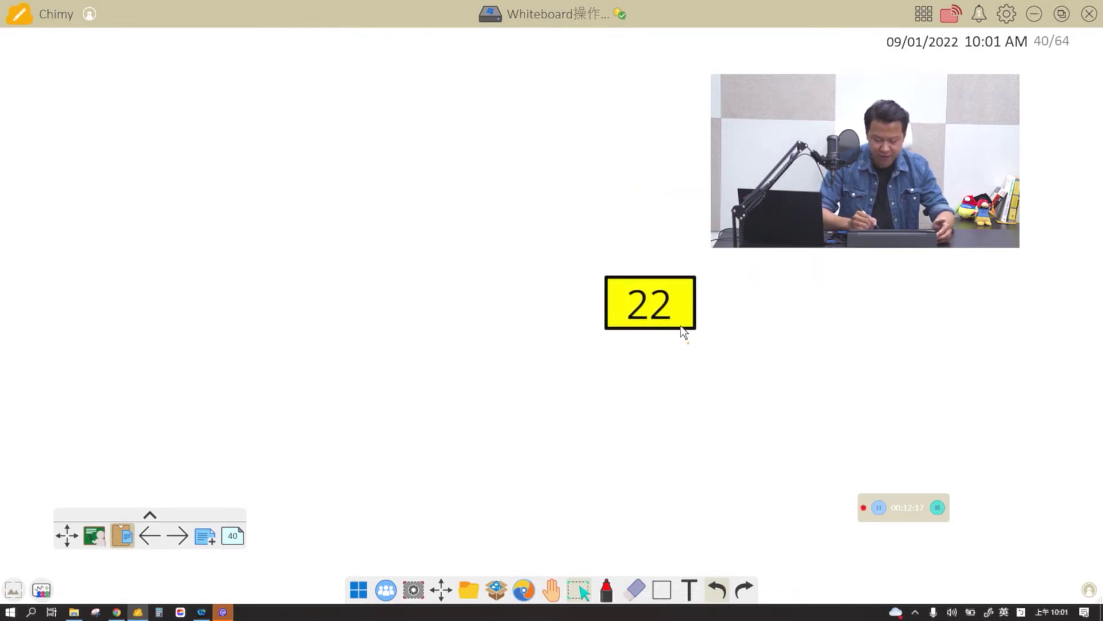
left_click(647, 302)
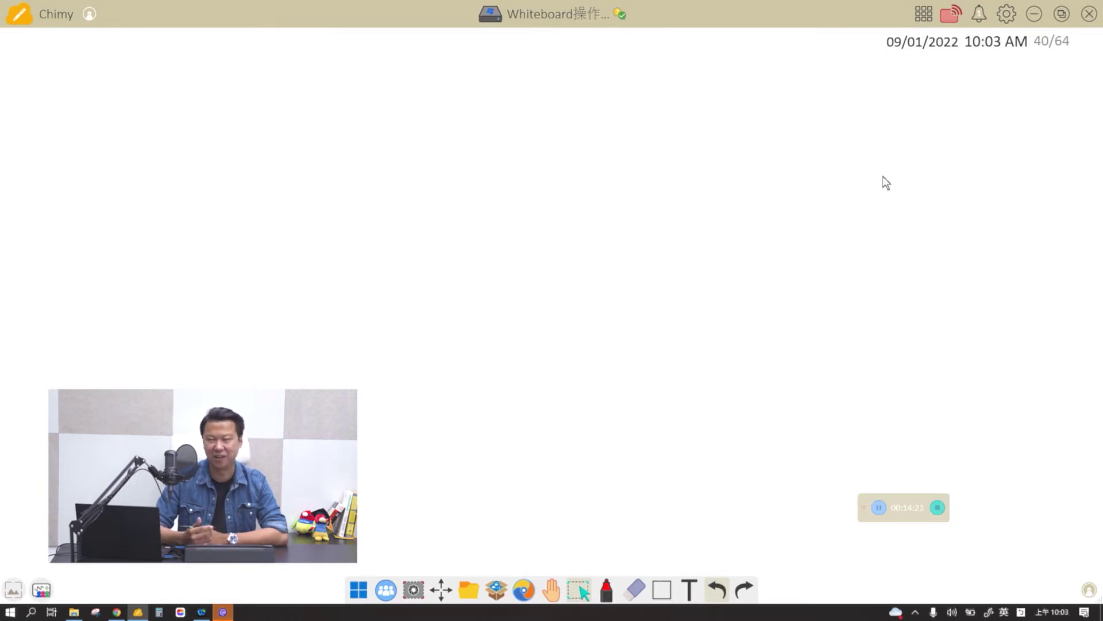
Draw a wide rectangle across the middle of the blank page and fill it with yellow
left_click(662, 588)
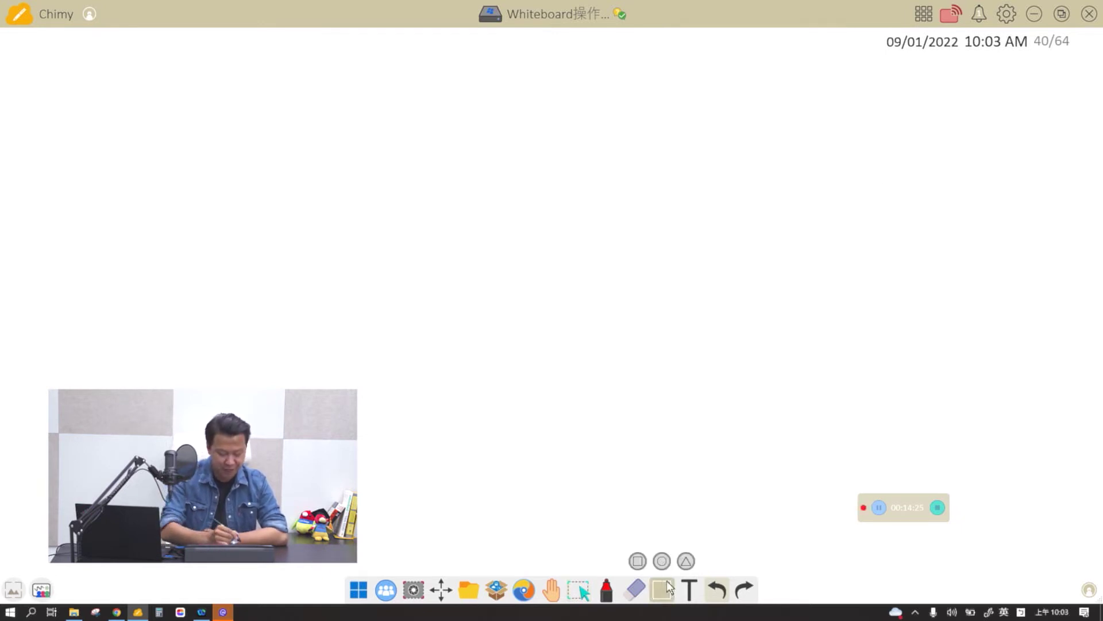
left_click_drag(280, 183, 926, 345)
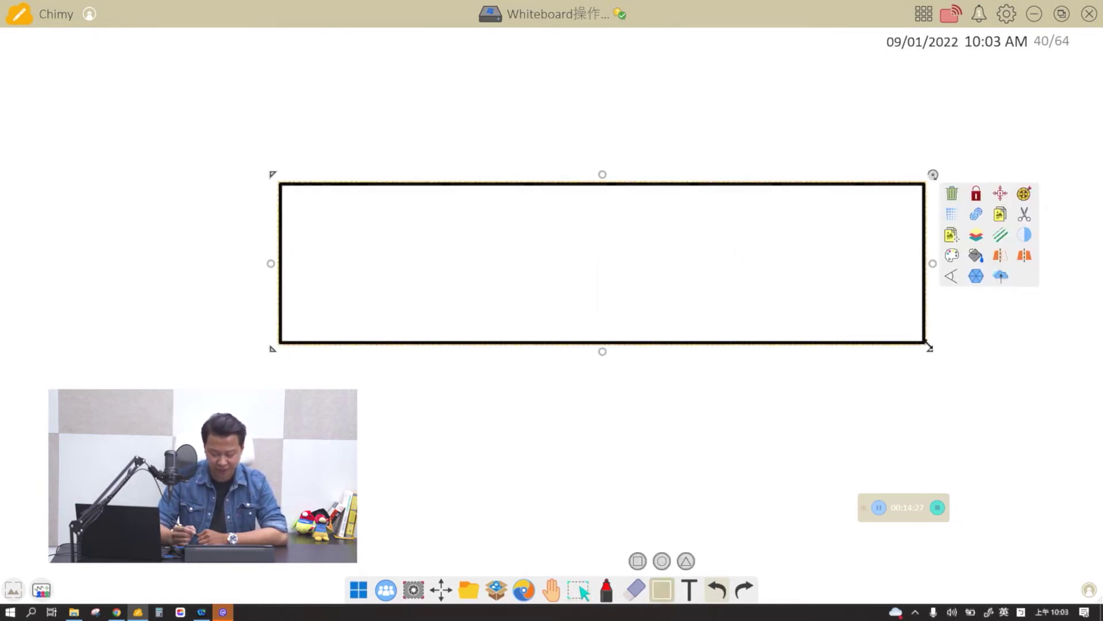
left_click(975, 255)
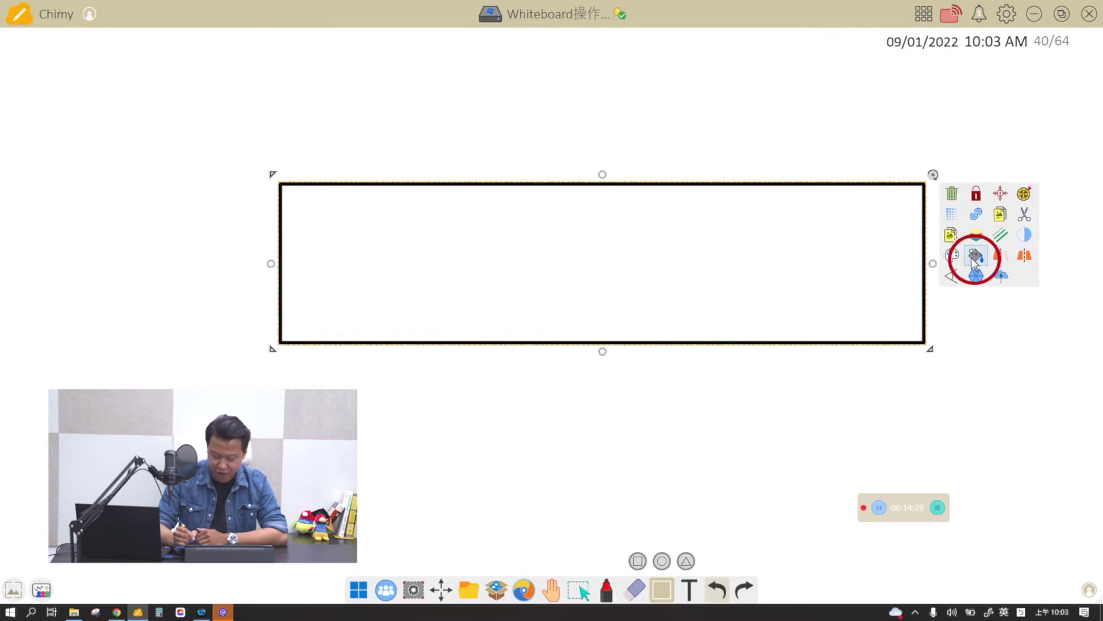
left_click(478, 400)
left_click(665, 426)
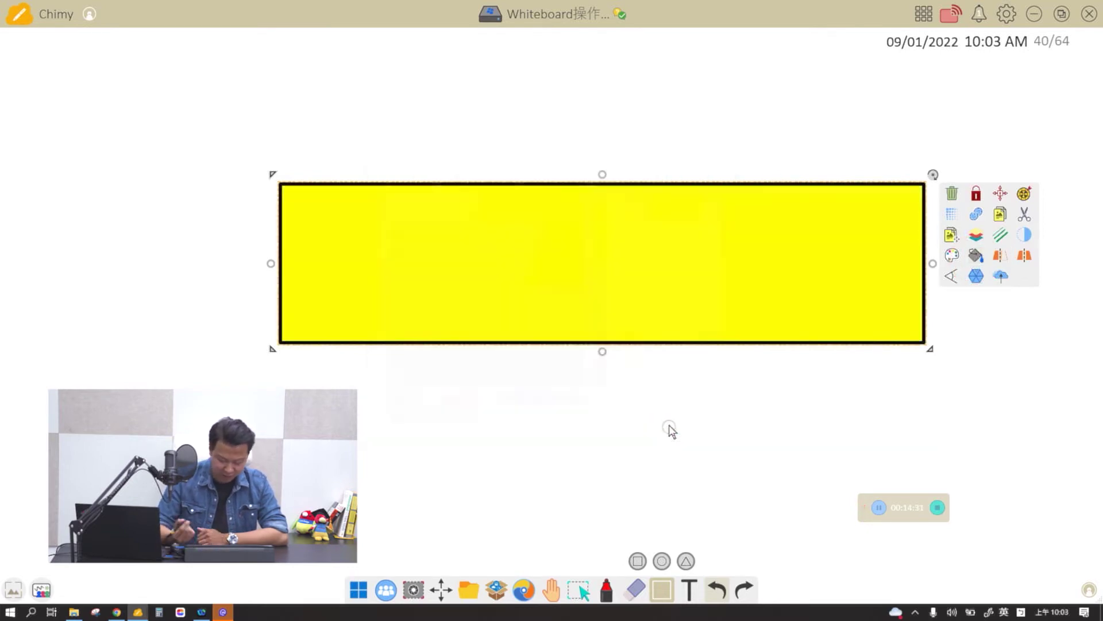
Add the text "I like apples very very much" inside the yellow rectangle
left_click(689, 589)
left_click(437, 263)
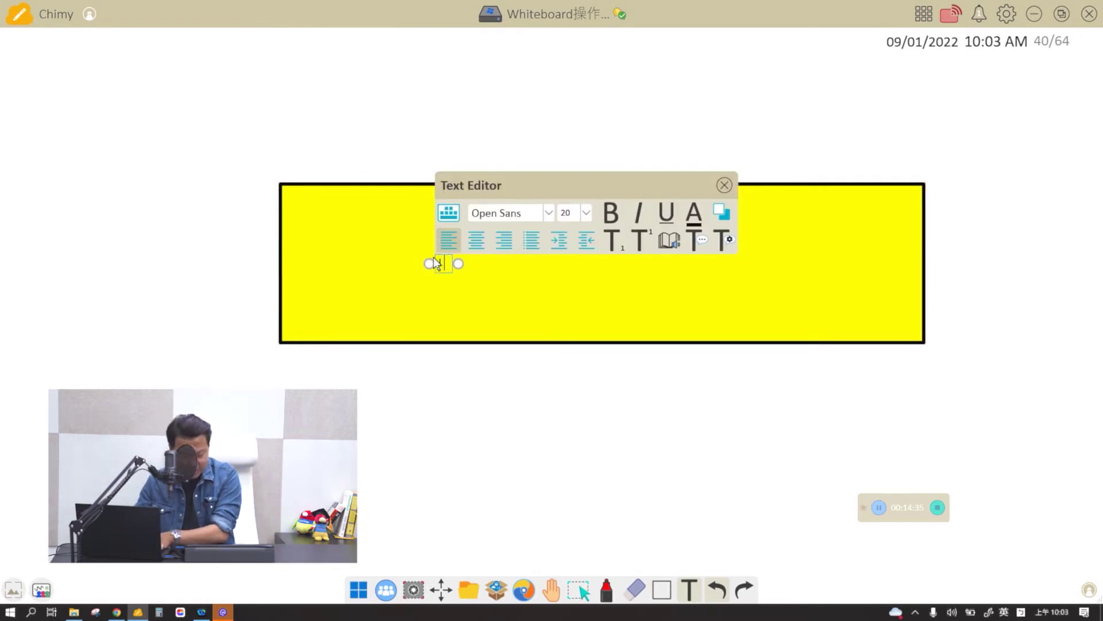
type("like ap")
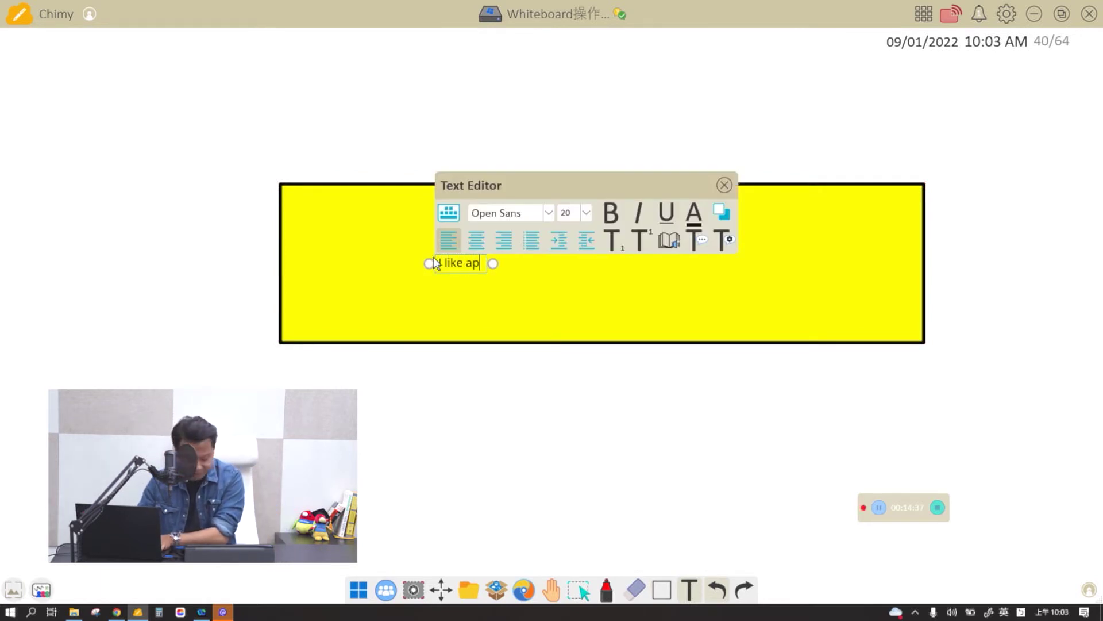
type("ples very ")
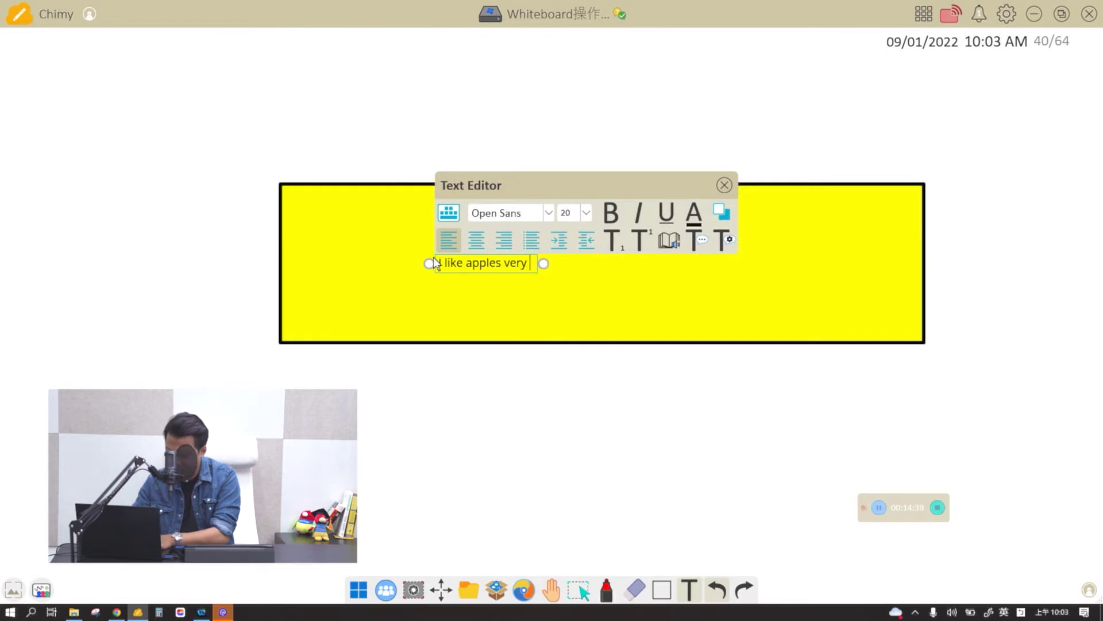
type("very m")
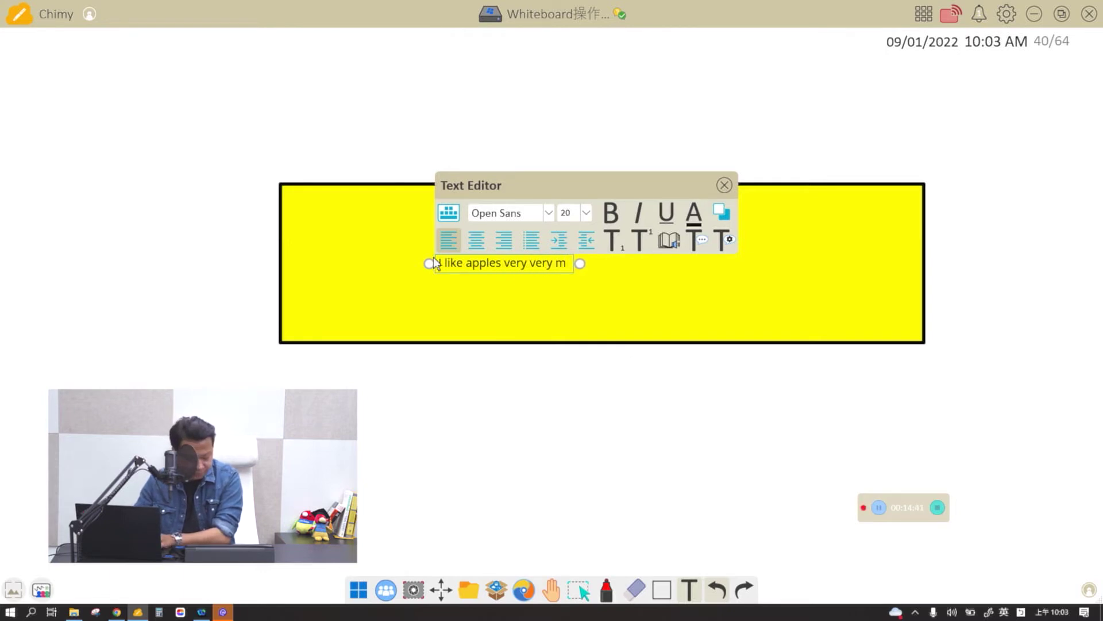
type("uch")
left_click(697, 488)
Move the yellow rectangle near the page's upper edge and enlarge the sentence to about size 76 so it spans the rectangle
left_click(578, 589)
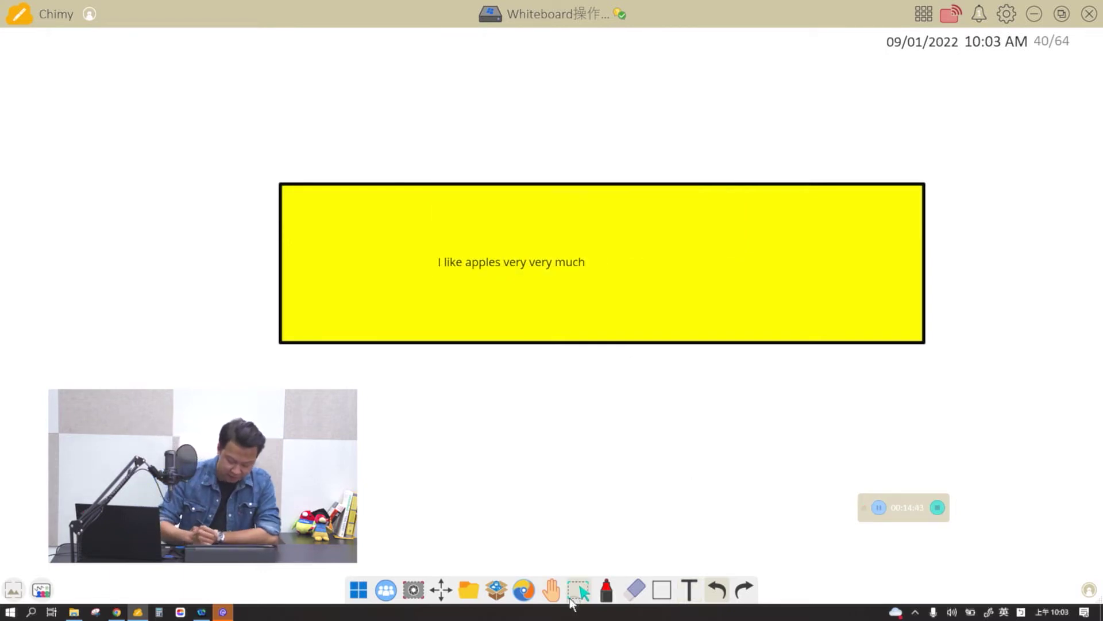
left_click(544, 257)
left_click_drag(580, 283, 579, 161)
left_click(566, 262)
left_click_drag(599, 278, 598, 322)
left_click_drag(661, 287, 556, 146)
Recolor the word "apples" with the rectangle's yellow, sampled with the eyedropper, to hide it against the background
double_click(543, 131)
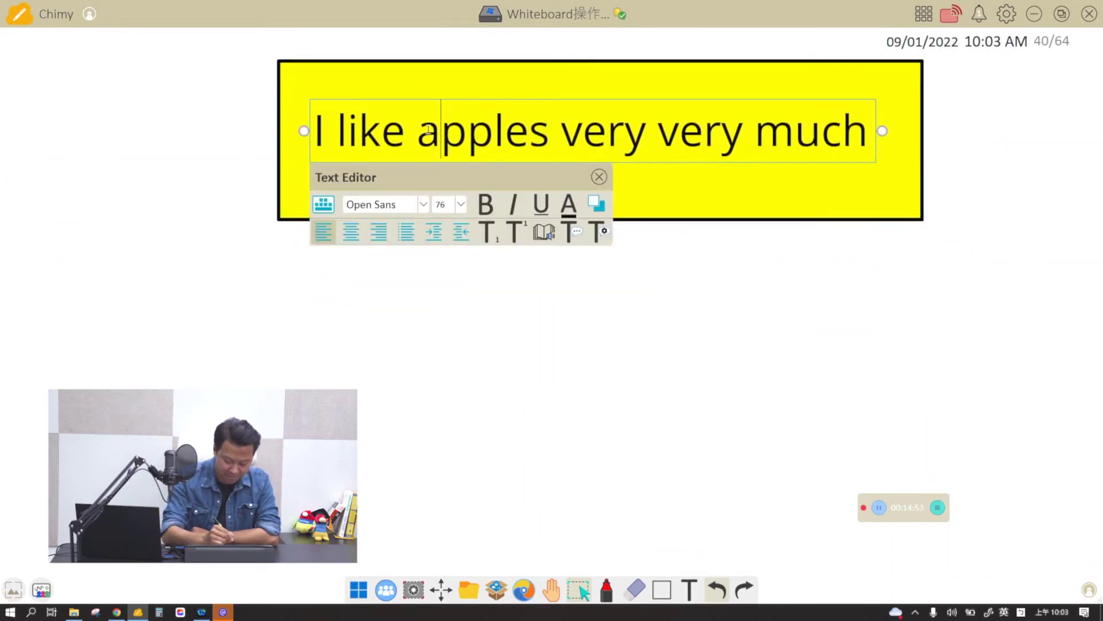
left_click_drag(428, 130, 545, 138)
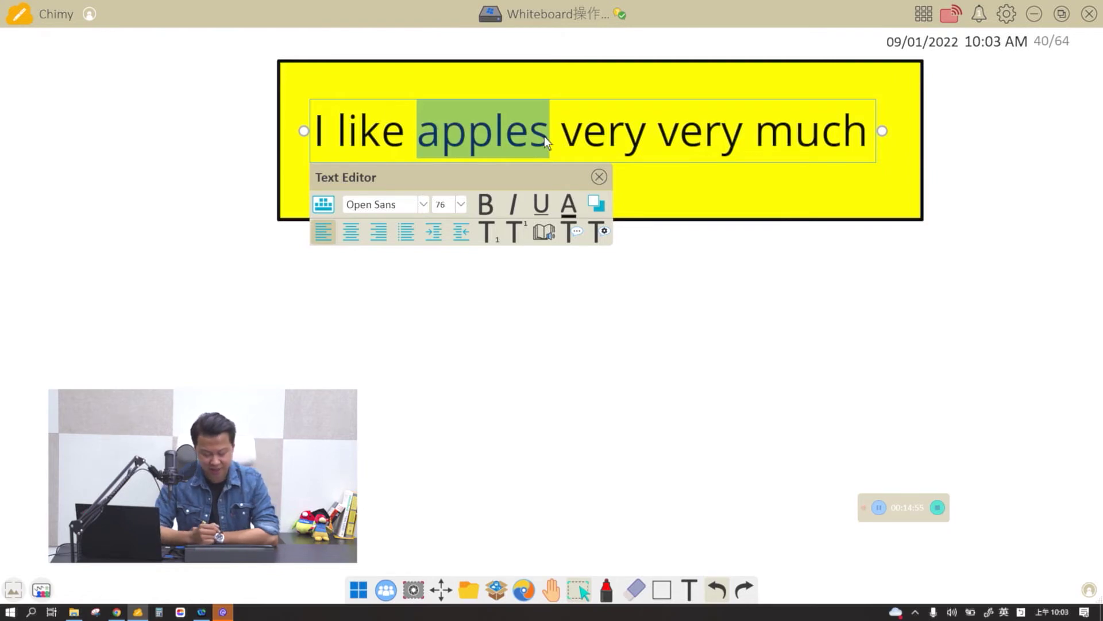
left_click(569, 204)
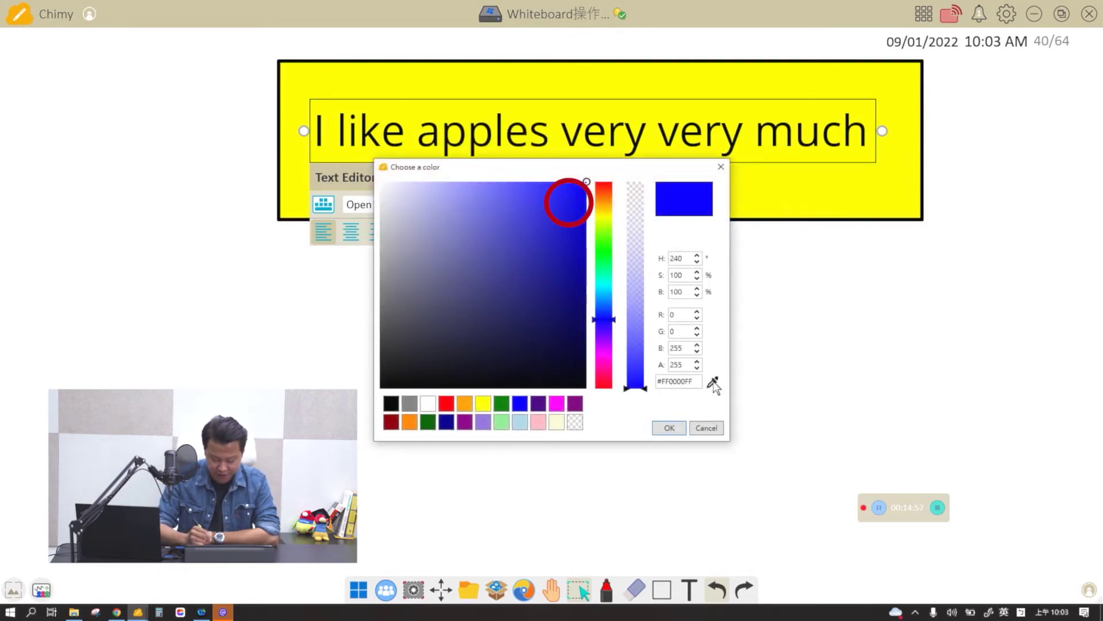
left_click(713, 382)
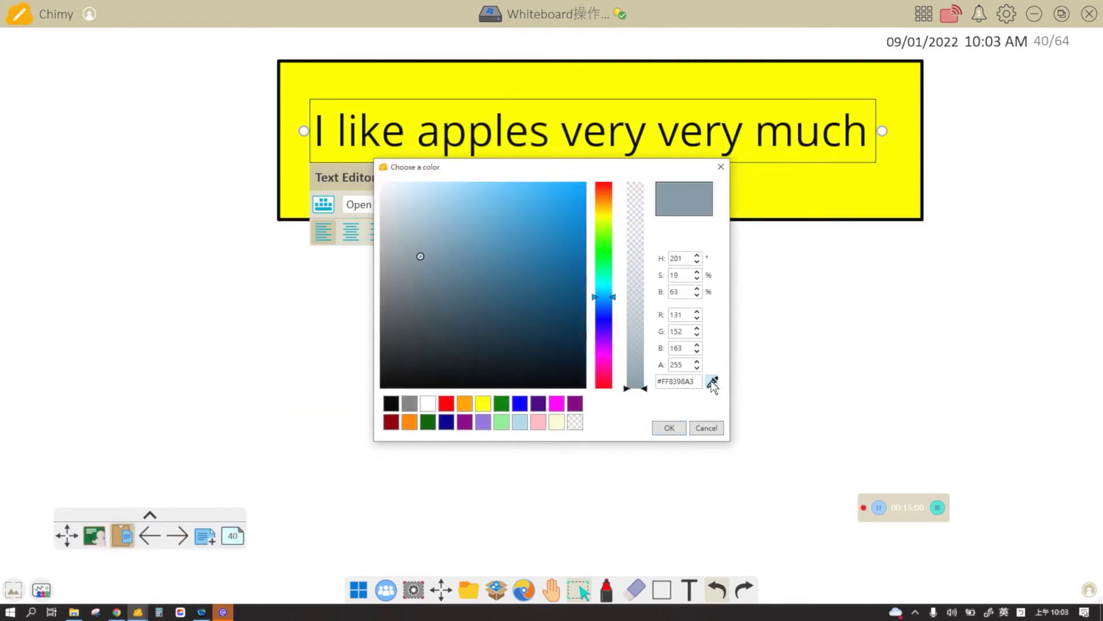
left_click(809, 184)
left_click(667, 428)
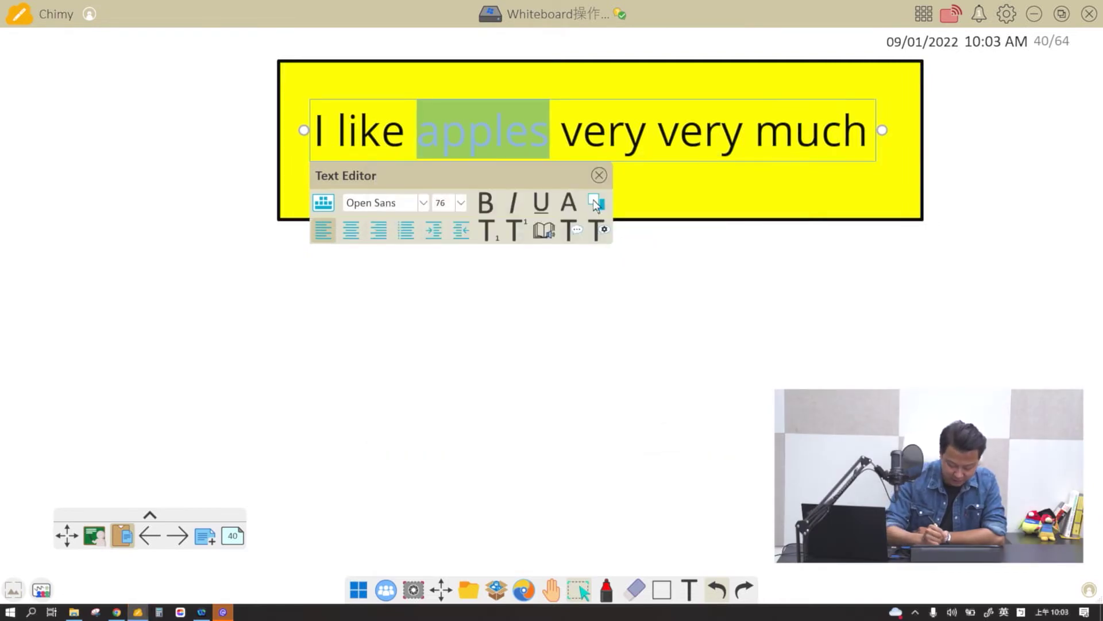
left_click(570, 199)
left_click(713, 380)
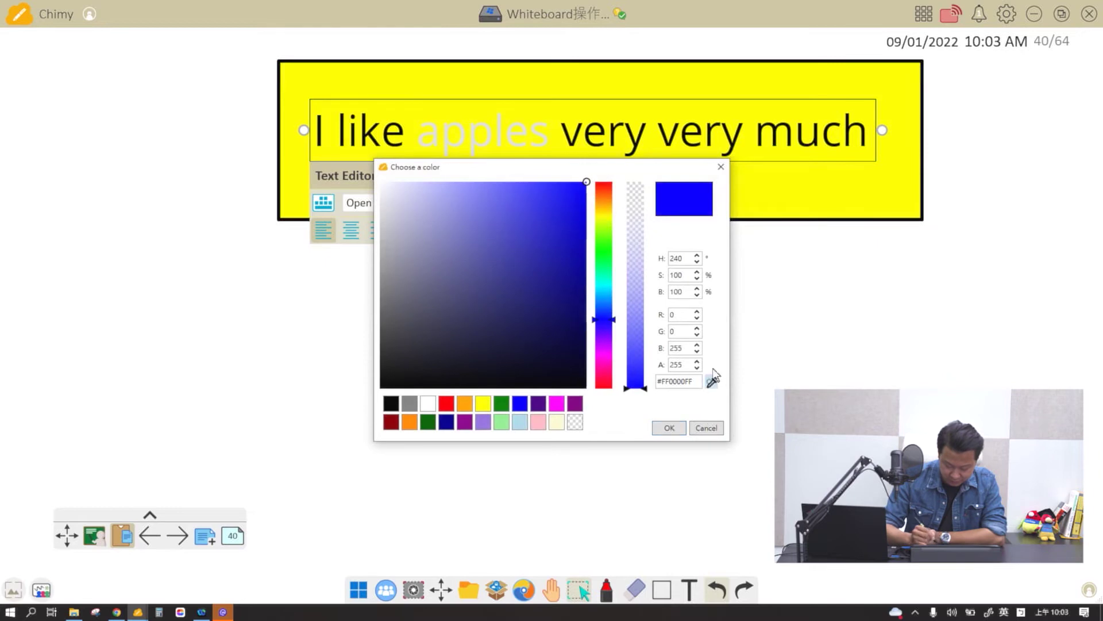
left_click(816, 189)
left_click(669, 428)
left_click(768, 308)
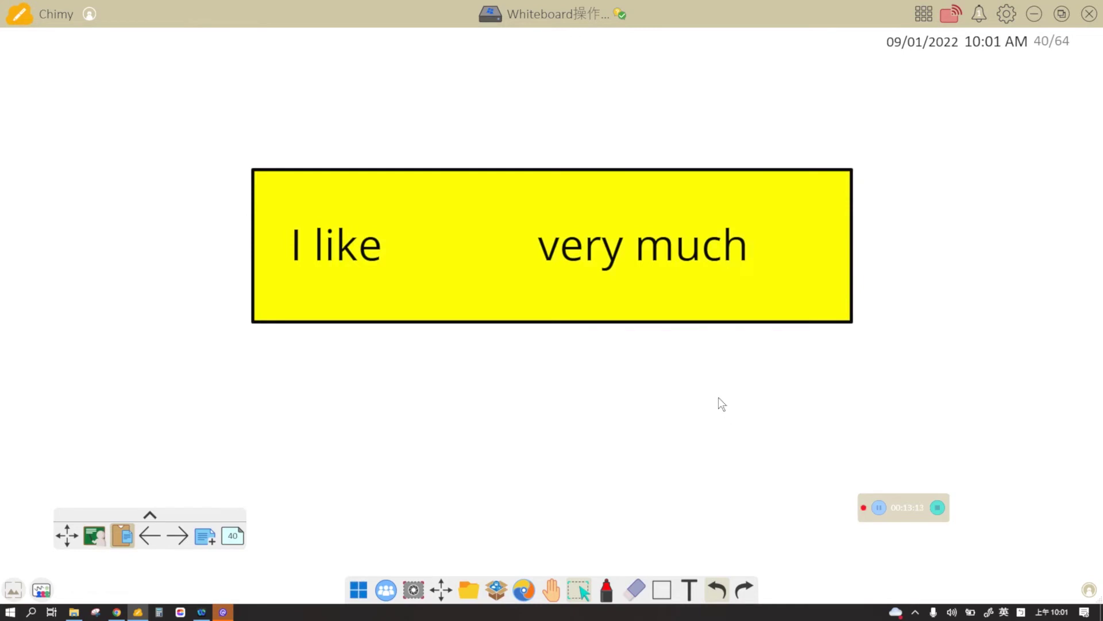
Draw two concentric circles below the yellow rectangle and undo the stray small circle beside them
left_click(663, 587)
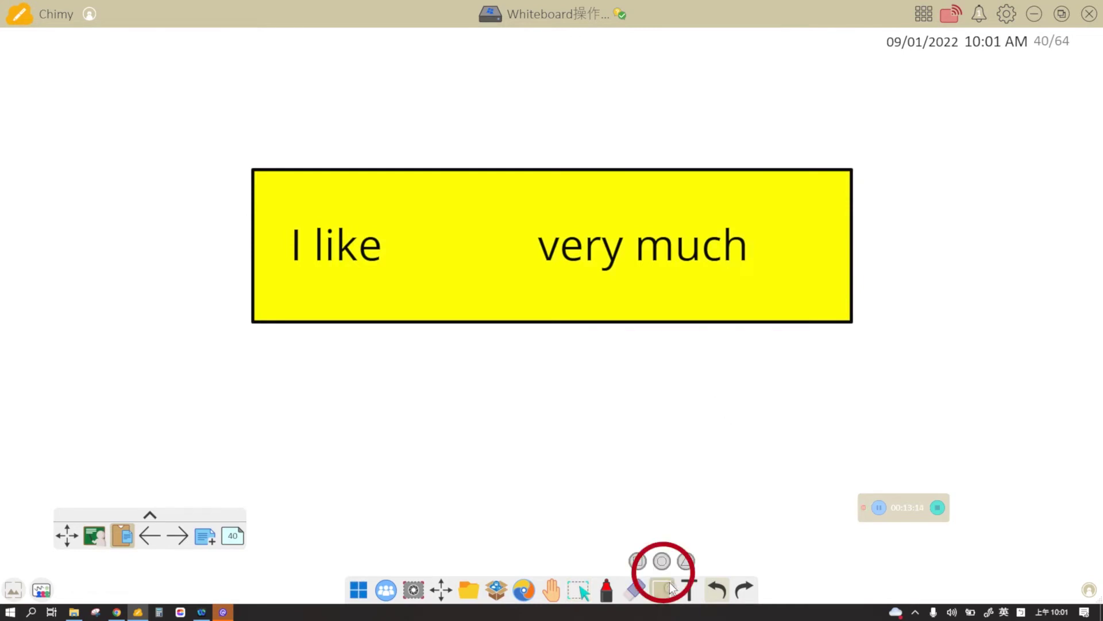
left_click_drag(690, 421, 738, 442)
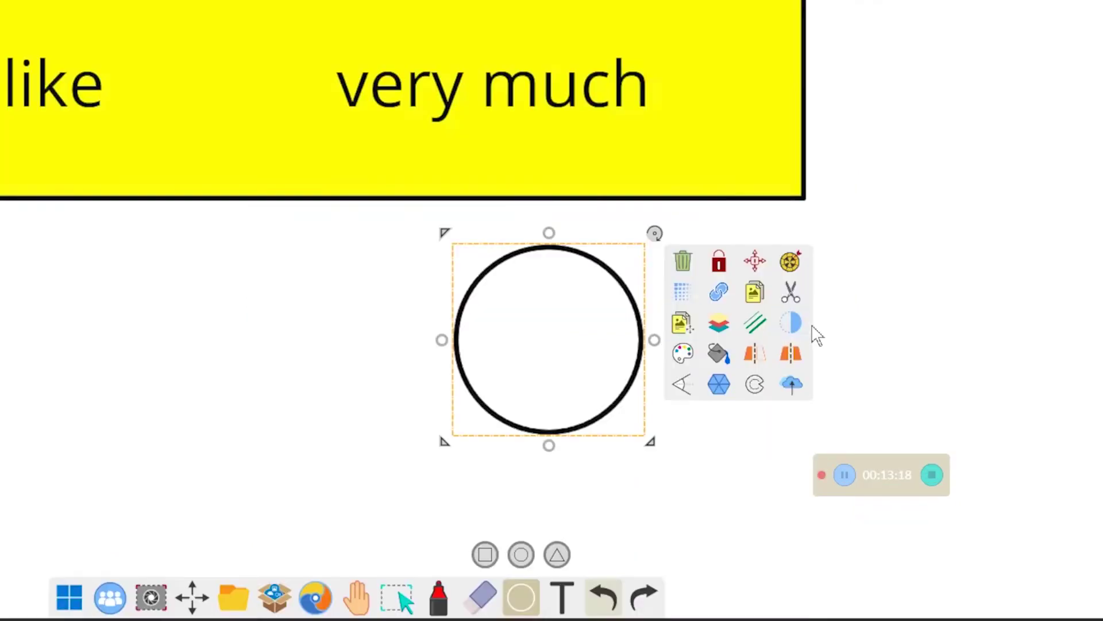
mouse_move(889, 391)
left_mouse_down()
mouse_move(961, 459)
mouse_move(783, 455)
left_mouse_up()
left_click_drag(705, 396, 597, 387)
mouse_move(702, 493)
left_mouse_down()
mouse_move(684, 489)
mouse_move(698, 473)
left_mouse_up()
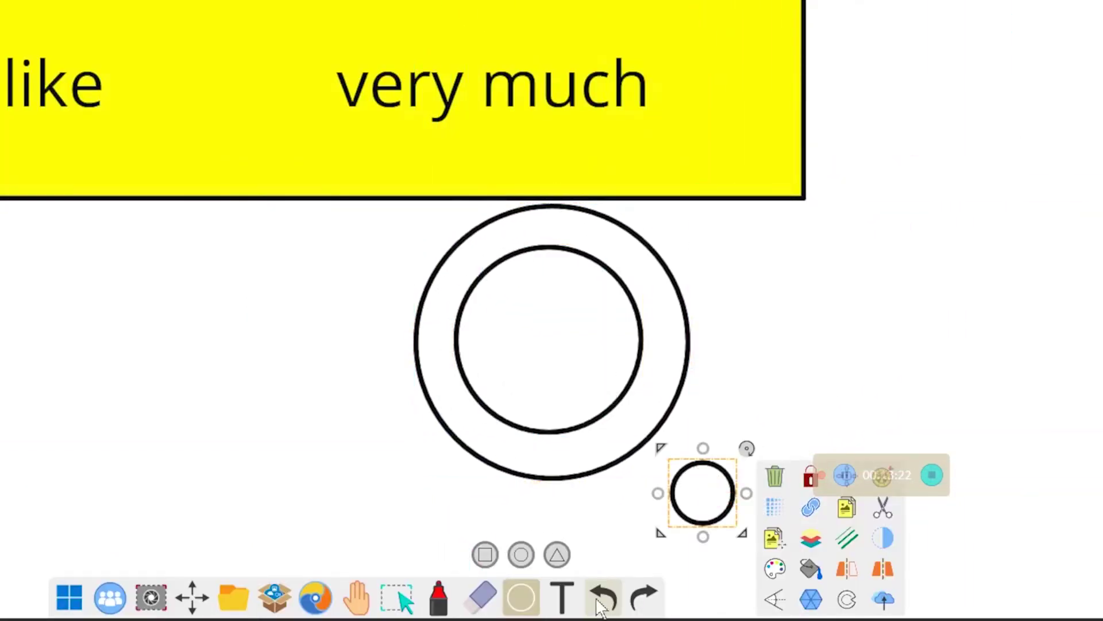
left_click(598, 602)
Shrink the outer circle slightly and center it around the inner circle
left_click(678, 480)
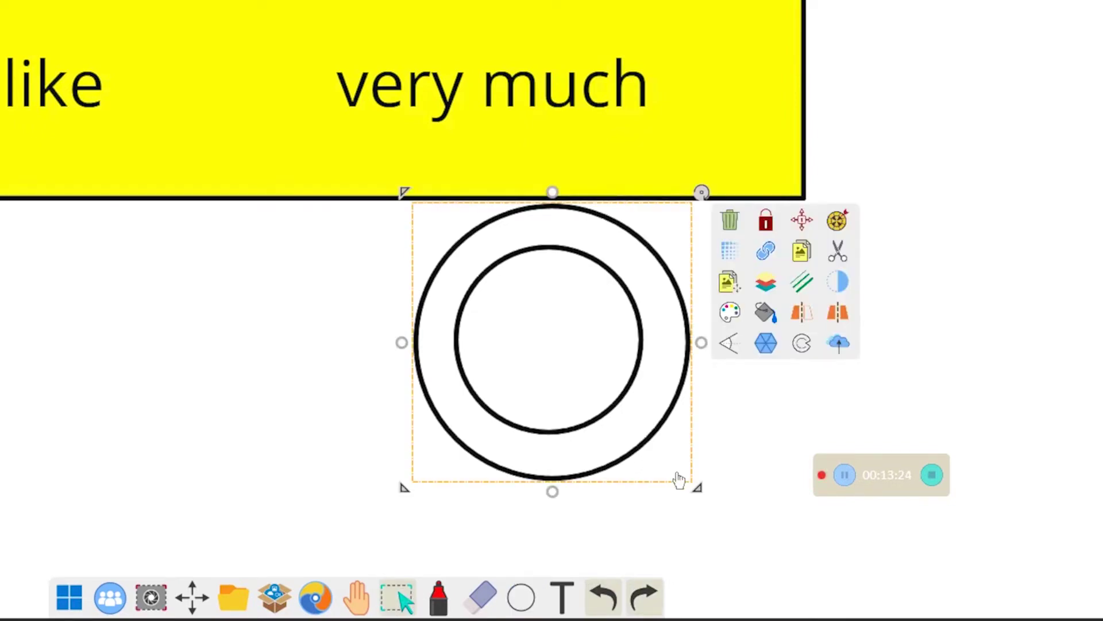
left_click_drag(679, 480, 665, 456)
mouse_move(522, 226)
left_mouse_down()
mouse_move(545, 237)
mouse_move(535, 238)
left_mouse_up()
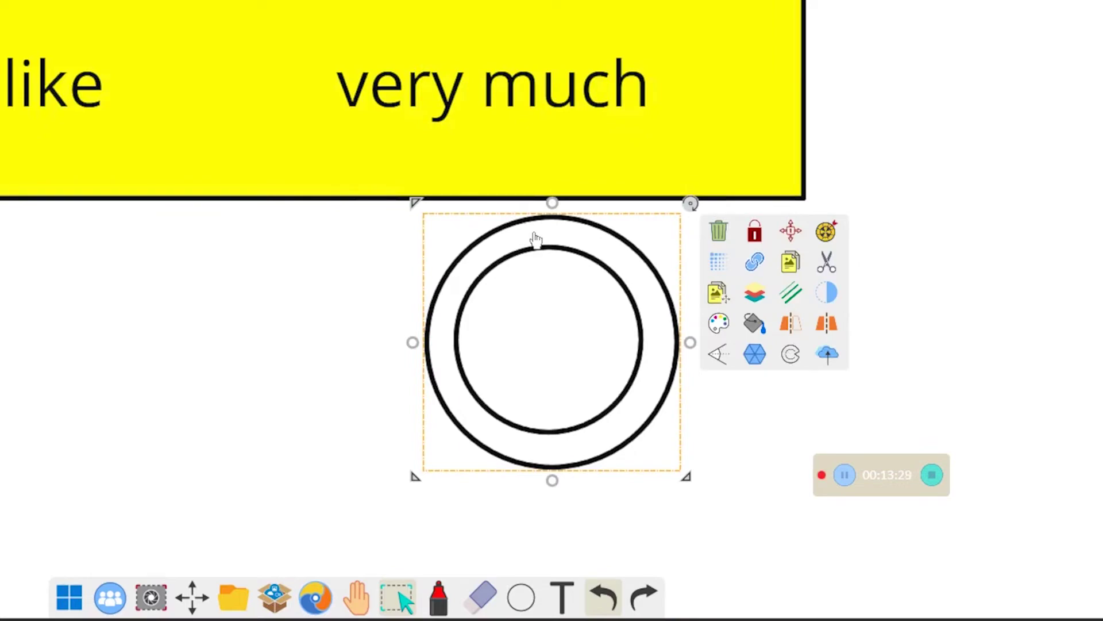
left_click(763, 424)
Draw a narrow vertical rectangle and place it under the circles as the magnifying glass handle
left_click(484, 597)
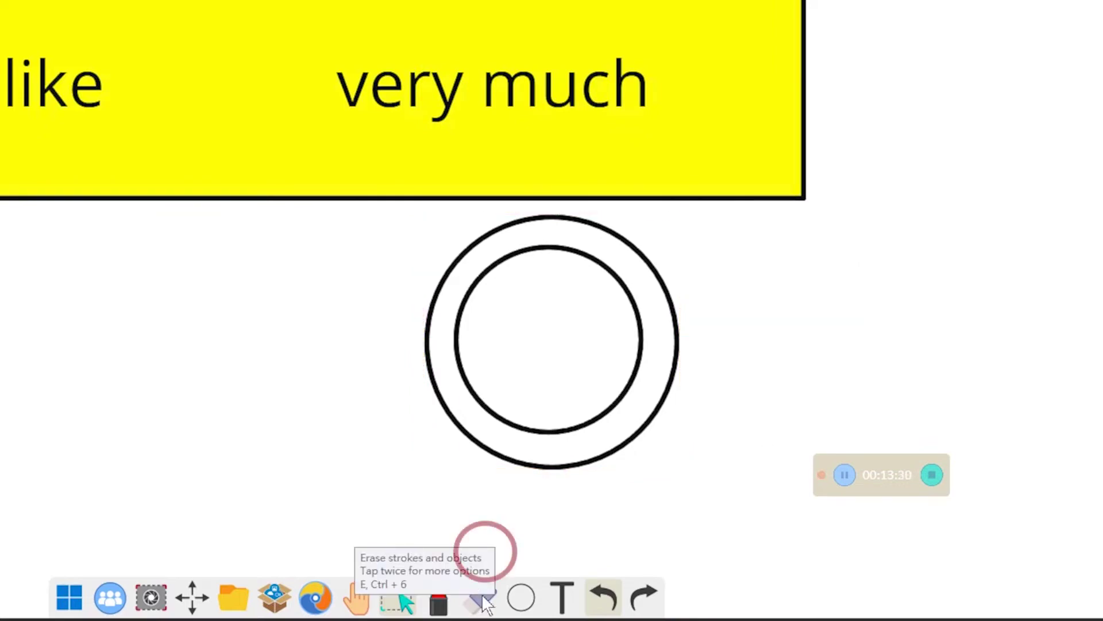
left_click(524, 596)
left_click(527, 596)
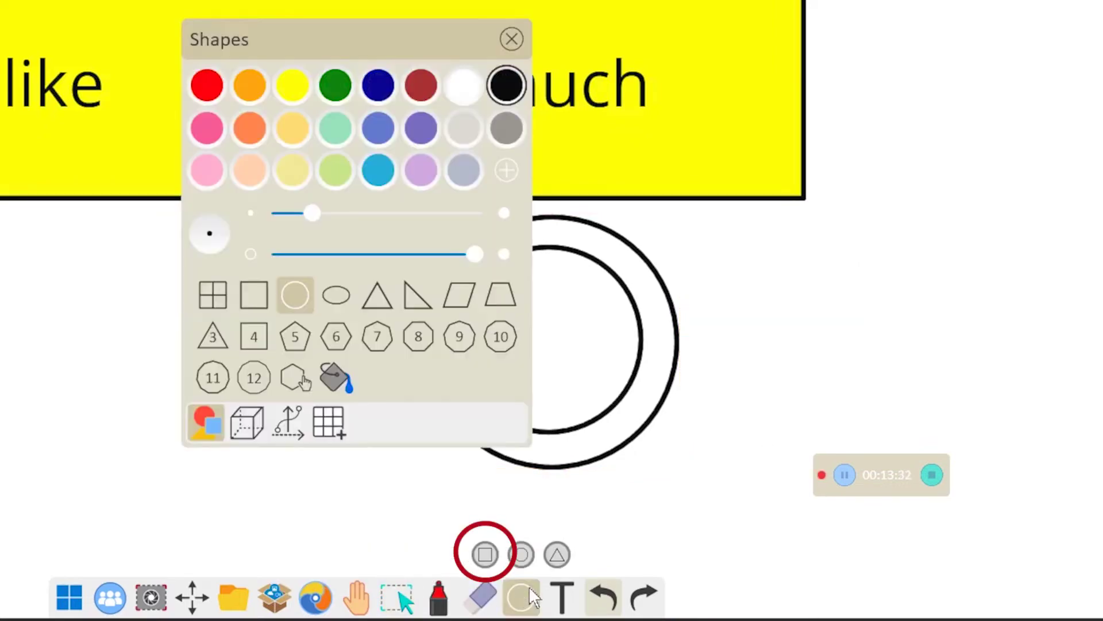
left_click(485, 554)
mouse_move(680, 457)
left_mouse_down()
mouse_move(713, 531)
mouse_move(708, 609)
mouse_move(708, 592)
left_mouse_up()
left_click_drag(693, 546, 558, 546)
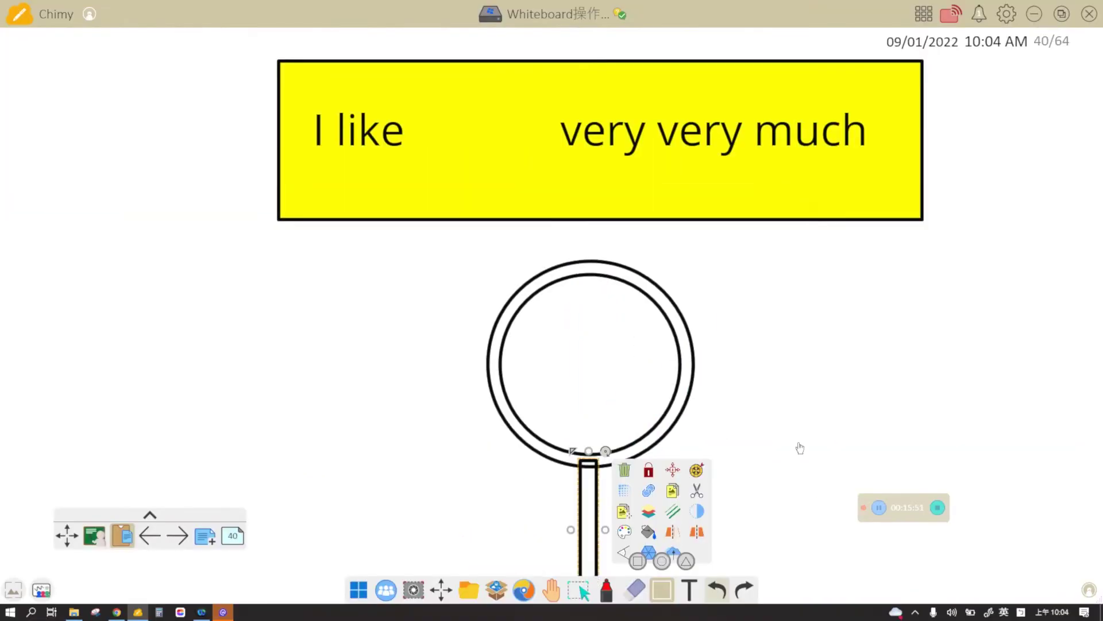
left_click(789, 448)
Move the magnifying glass's outer ring and handle together slightly to the left of the inner circle
left_click(662, 589)
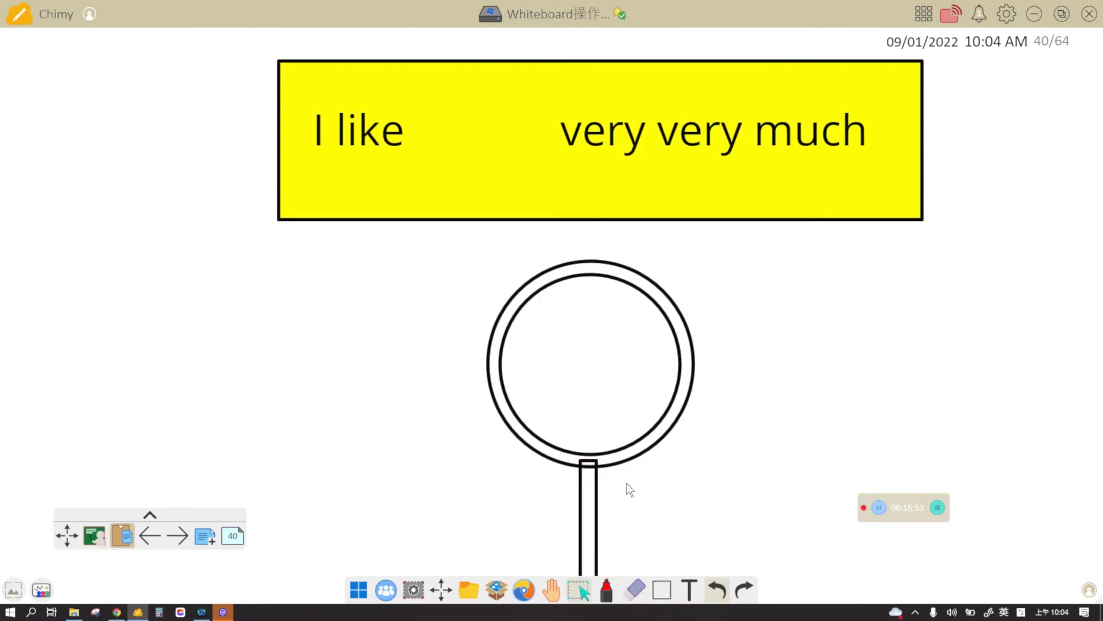
mouse_move(612, 473)
left_mouse_down()
mouse_move(611, 483)
mouse_move(712, 478)
mouse_move(599, 512)
mouse_move(580, 507)
left_mouse_up()
left_click(665, 495)
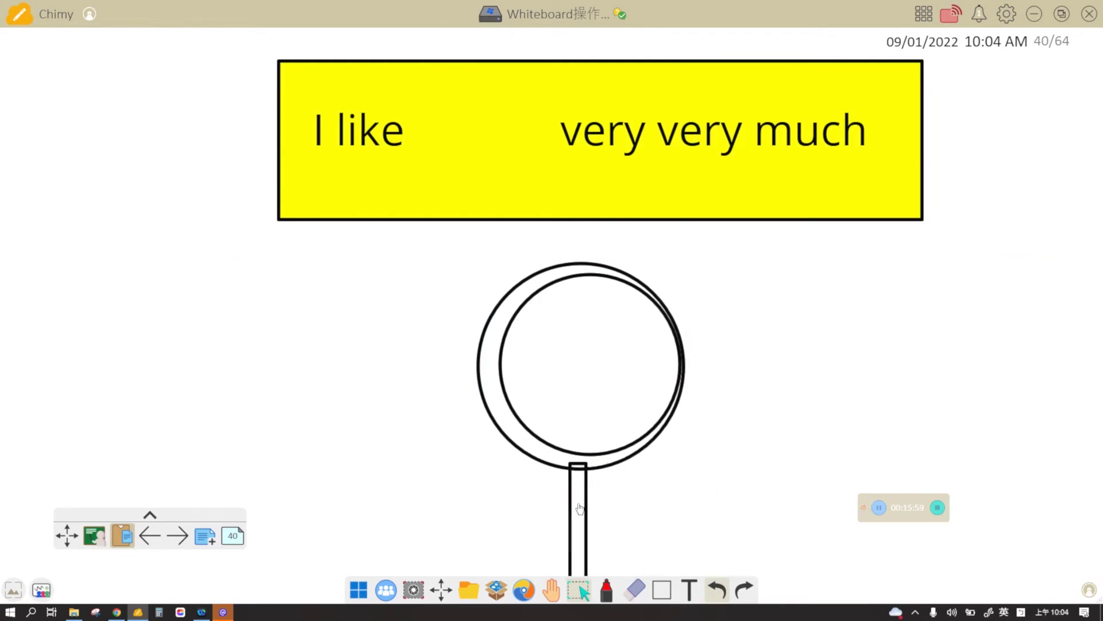
Combine the magnifying glass's outer ring and handle into one united shape and center it around the inner circle
left_click_drag(579, 470, 580, 470)
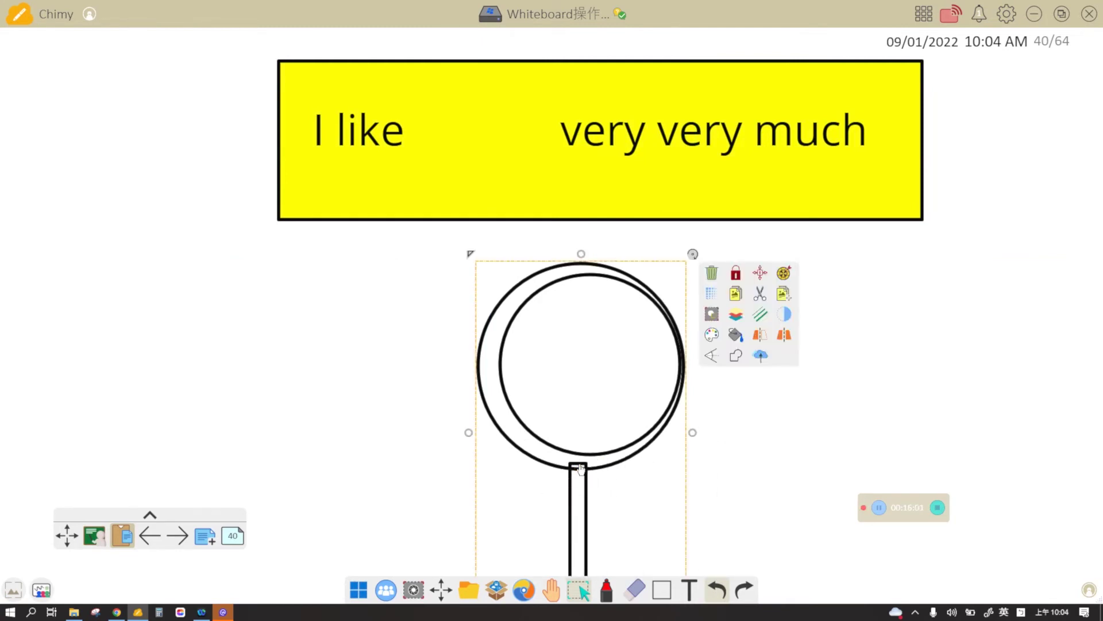
left_click(737, 354)
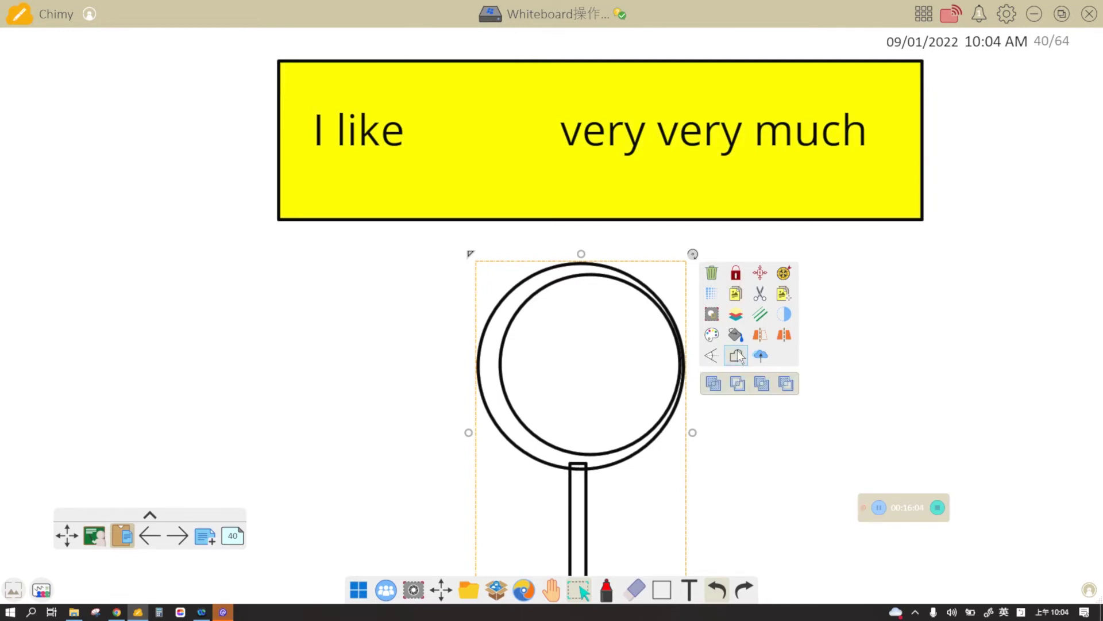
left_click(713, 383)
left_click_drag(575, 518, 586, 523)
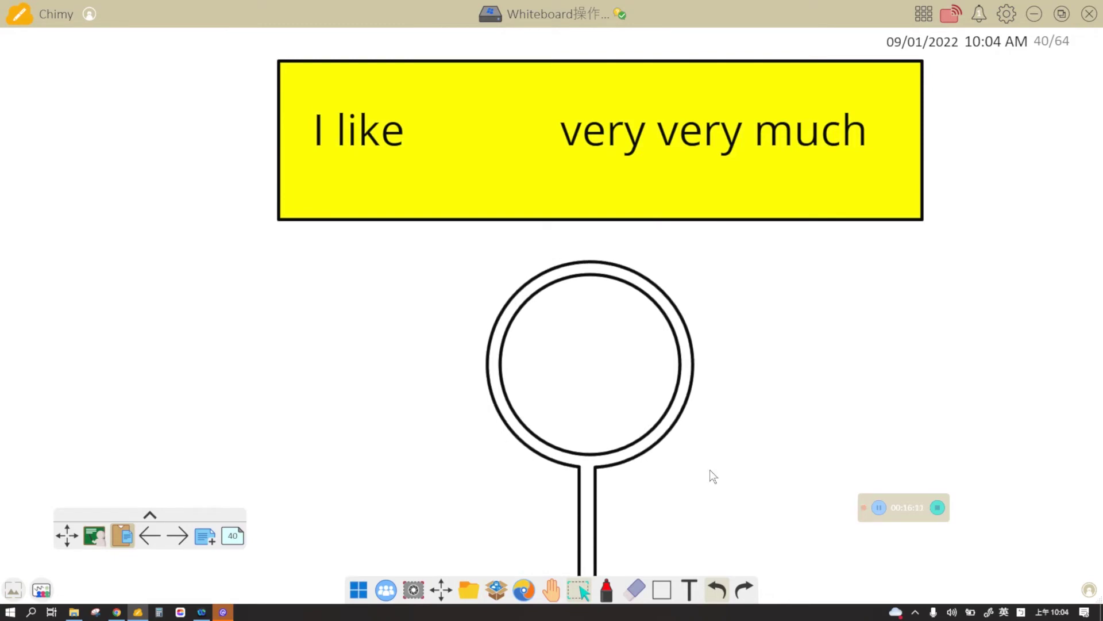
Place the whole magnifying glass over the yellow rectangle, ungroup it and group it again
left_click_drag(696, 435, 300, 536)
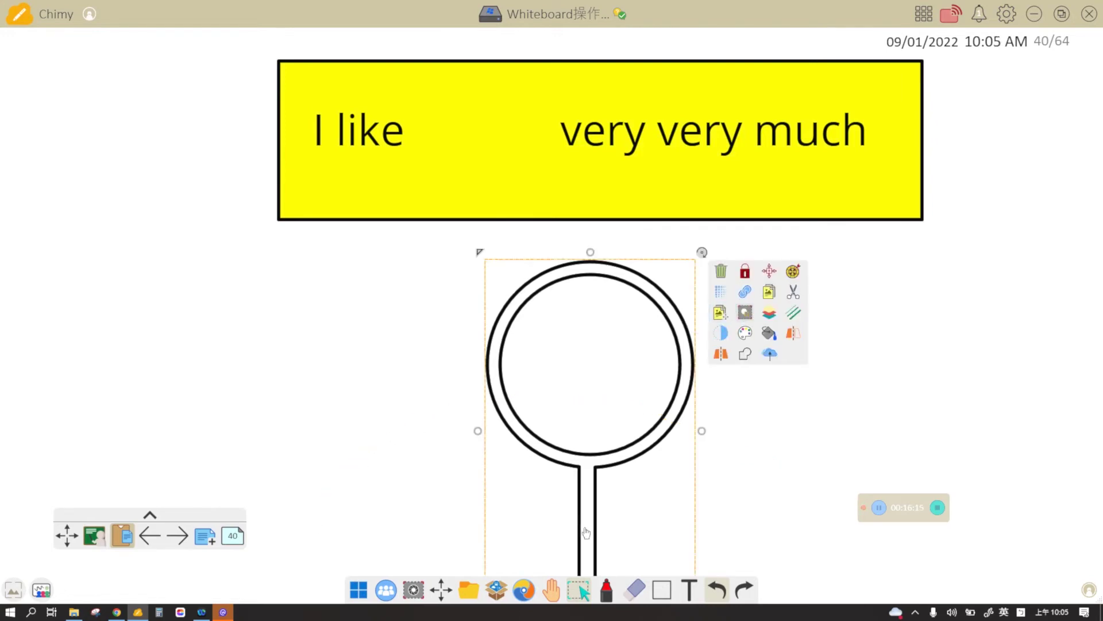
left_click_drag(586, 533, 618, 314)
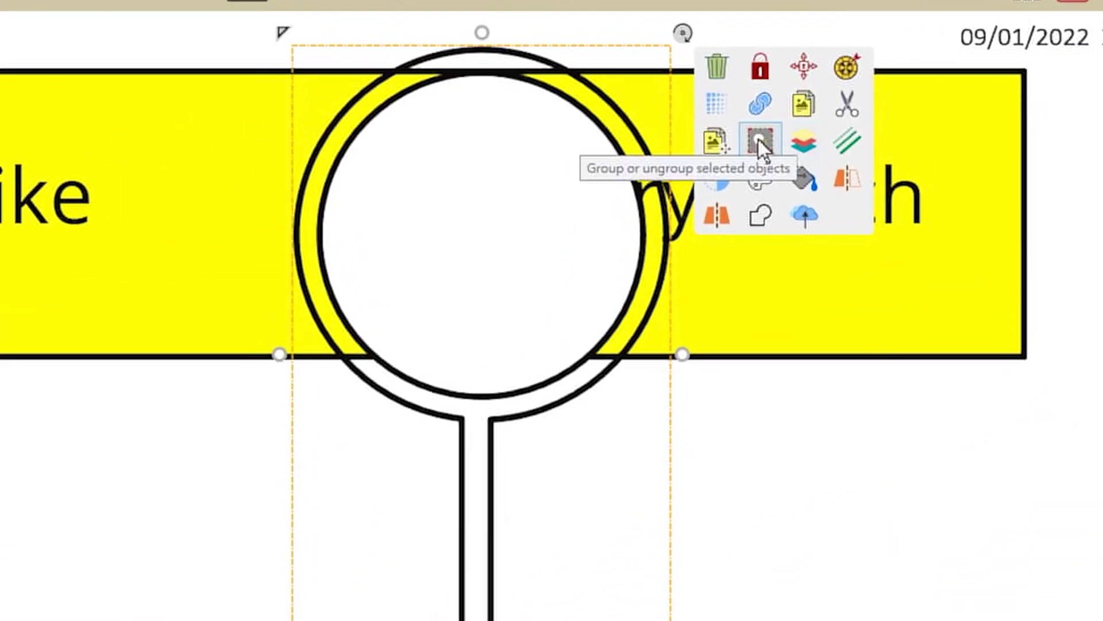
left_click(758, 139)
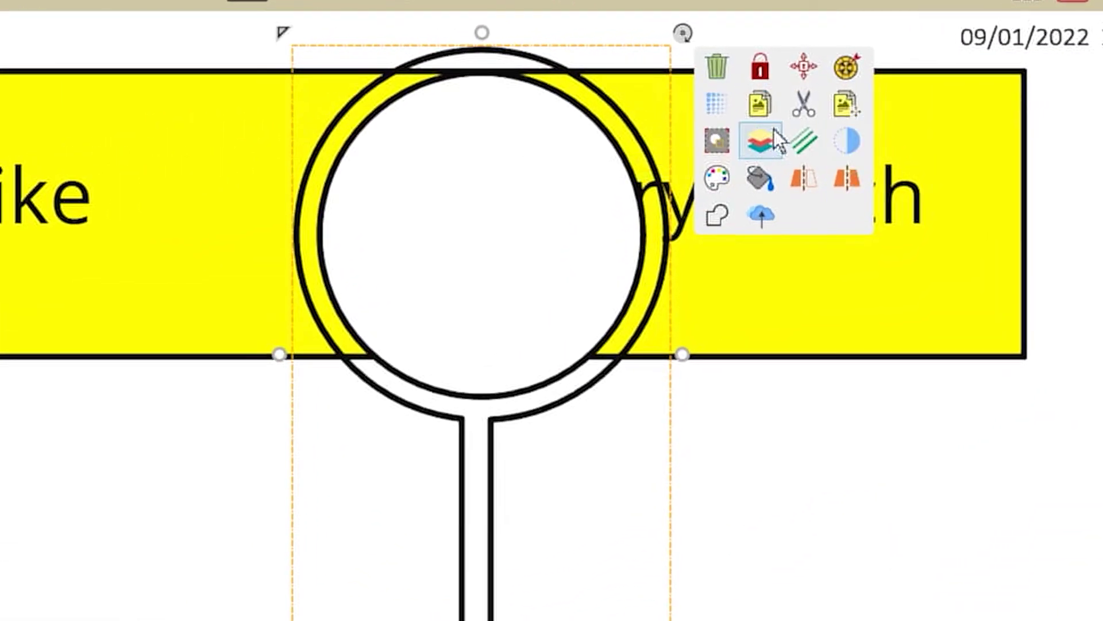
left_click(716, 141)
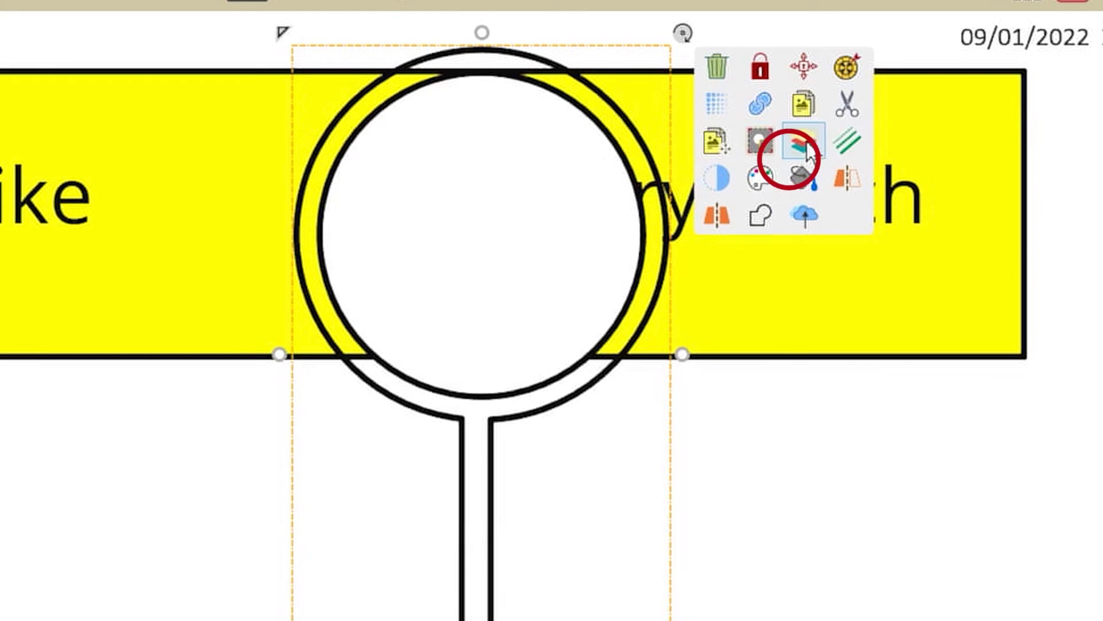
Send the magnifying glass to the back layer and move it slightly down, partly behind the yellow rectangle
left_click(803, 141)
left_click(773, 187)
left_click_drag(480, 409, 549, 493)
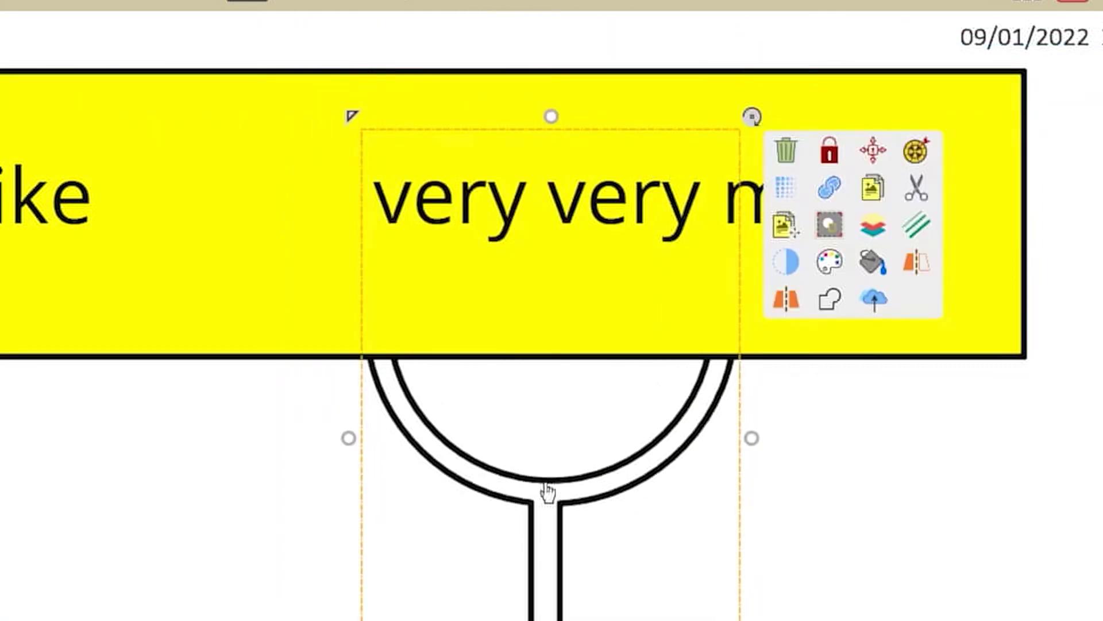
Bring the magnifying glass forward one level and move it over the word "much"
left_click(873, 224)
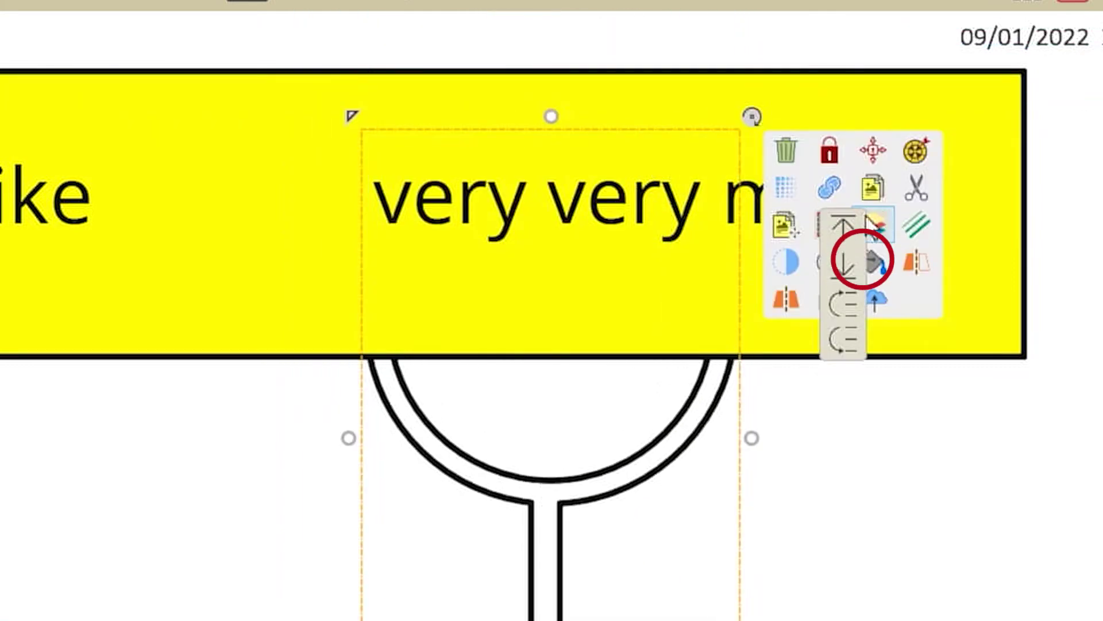
left_click(850, 293)
left_click_drag(581, 487, 910, 417)
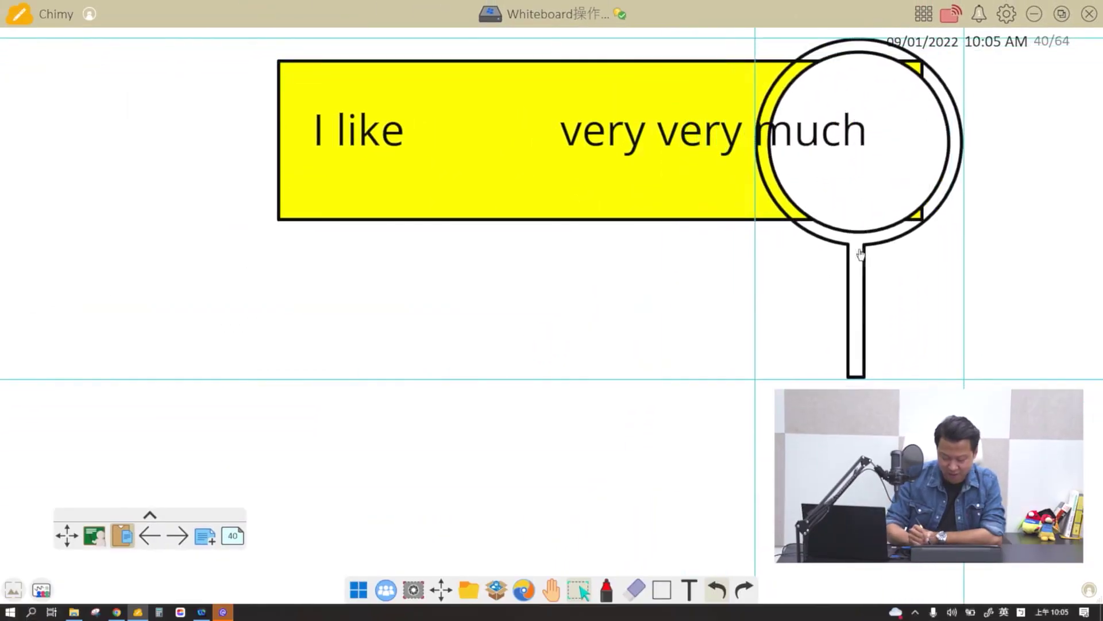
Move the magnifying glass below the rectangle, over the gap after "I like" to reveal the hidden word, and away again
left_click_drag(860, 255, 770, 463)
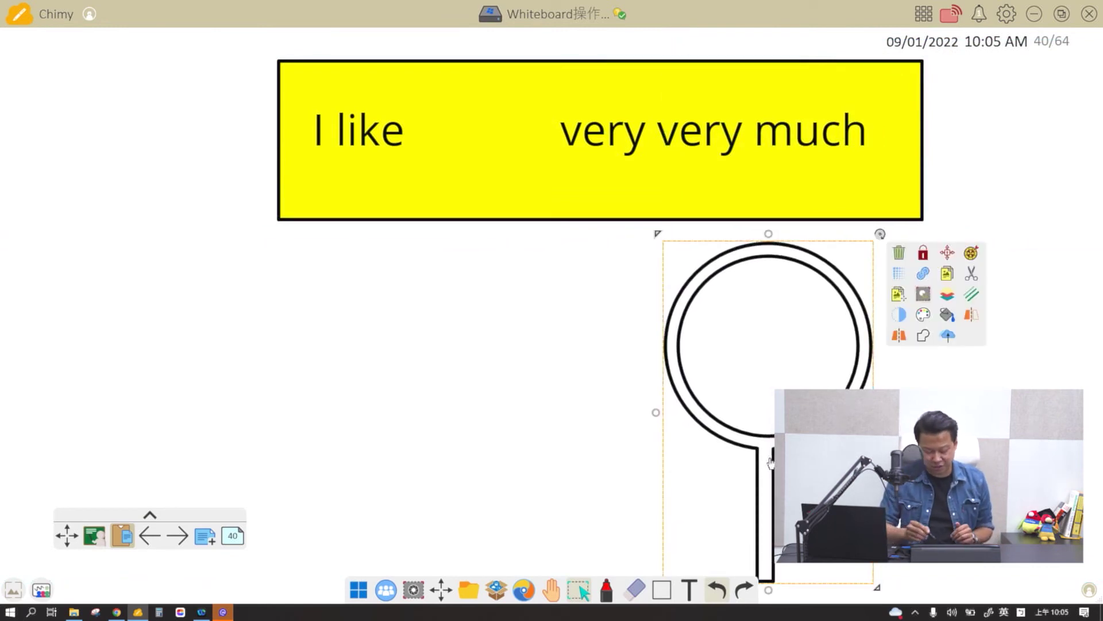
left_click_drag(771, 463, 486, 262)
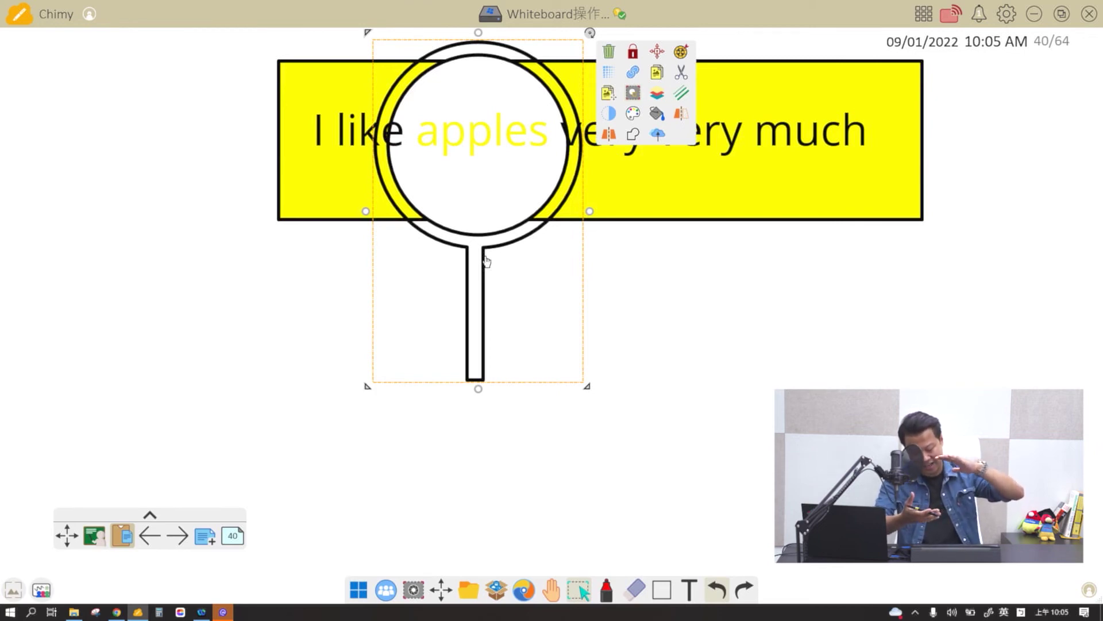
left_click_drag(486, 261, 610, 453)
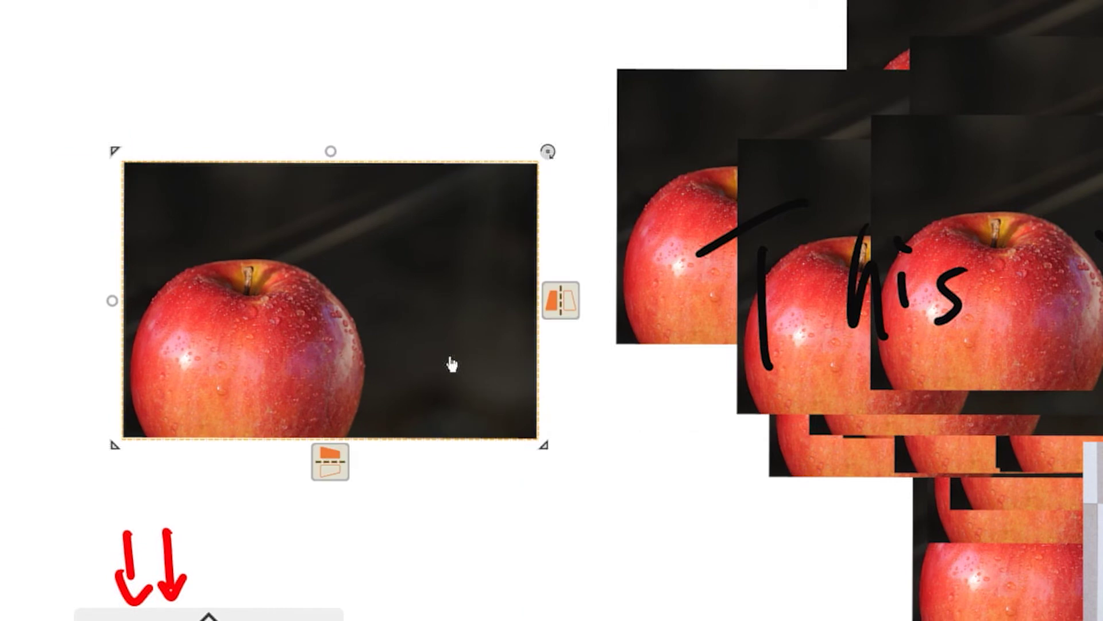
Leave the apple picture's flip options, reselect the picture and start the mirror option
left_click(520, 524)
left_click(493, 281)
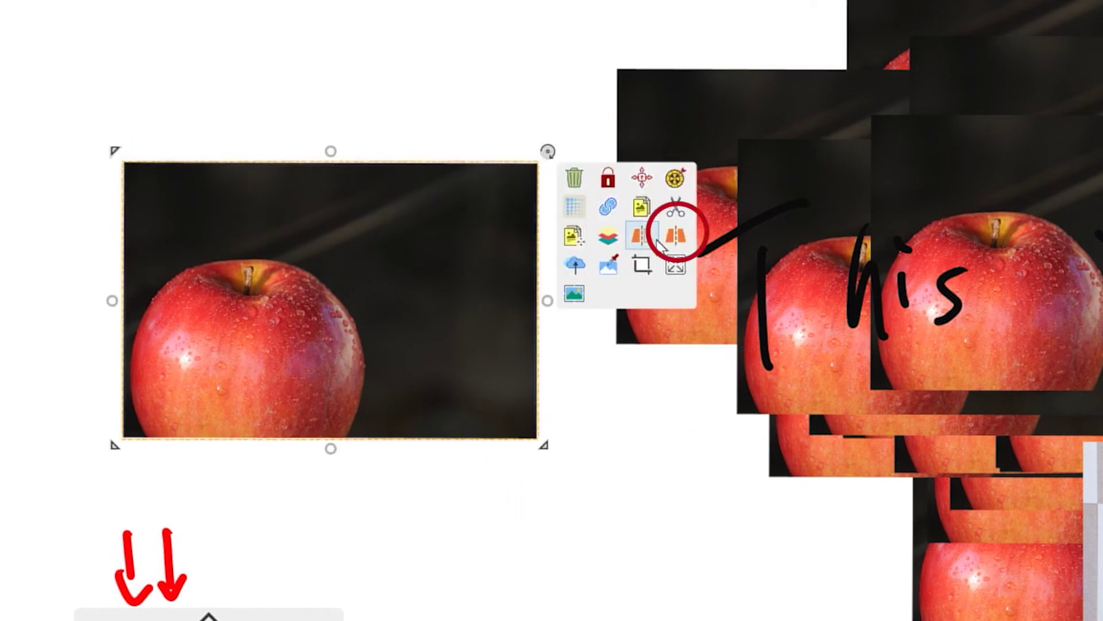
left_click(686, 237)
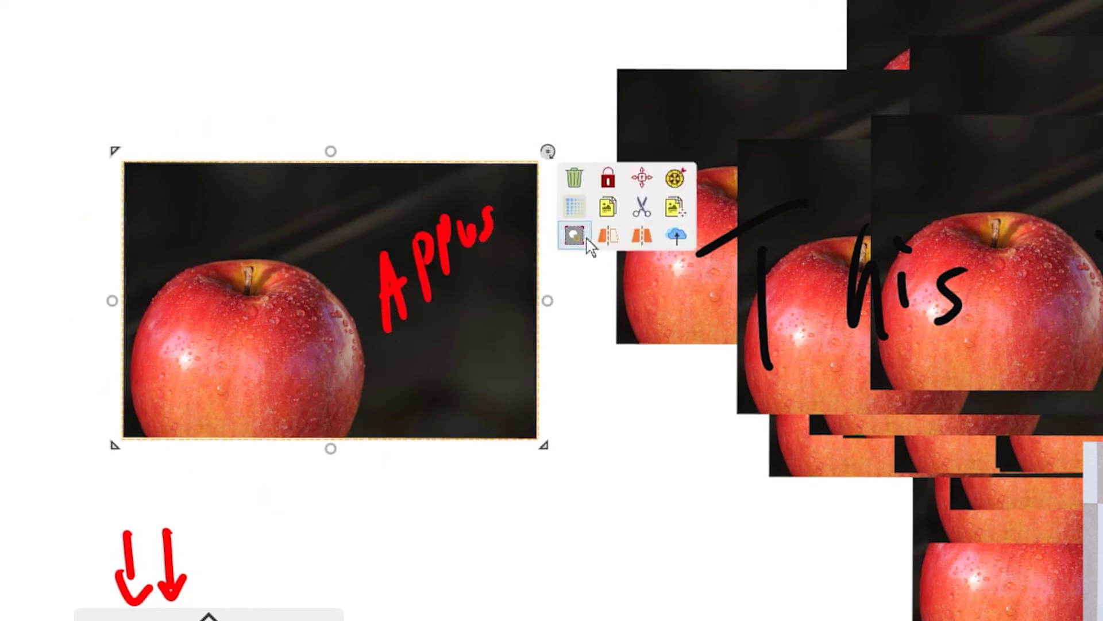
Remove the dark background color from the apple picture and crop off the empty area beside the apple
mouse_move(537, 488)
left_mouse_down()
mouse_move(102, 382)
mouse_move(298, 500)
mouse_move(286, 485)
left_mouse_up()
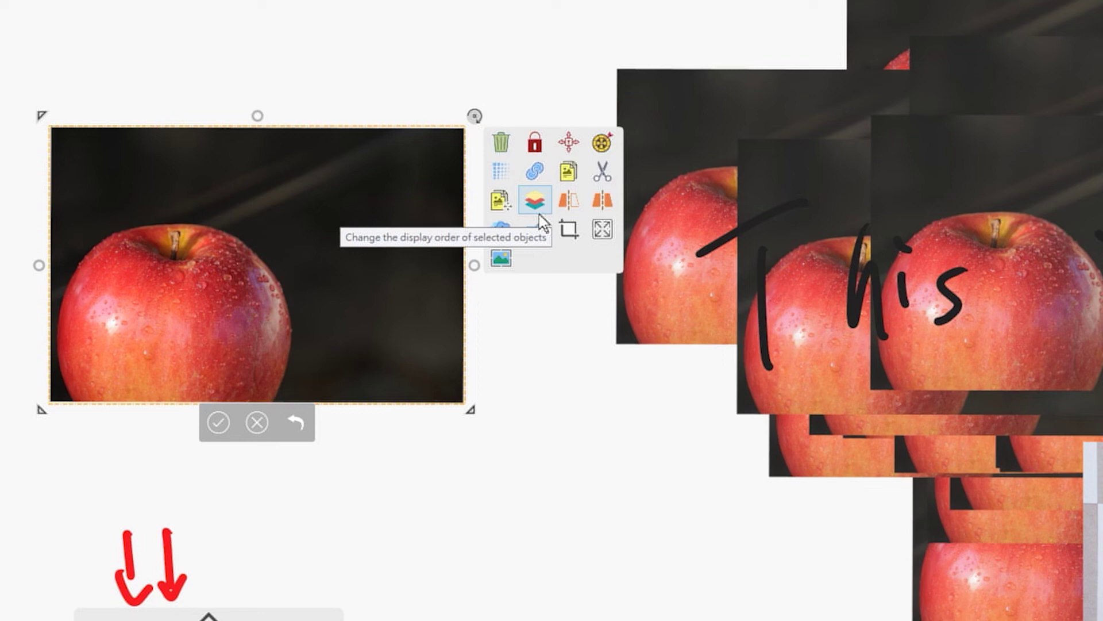
left_click(335, 191)
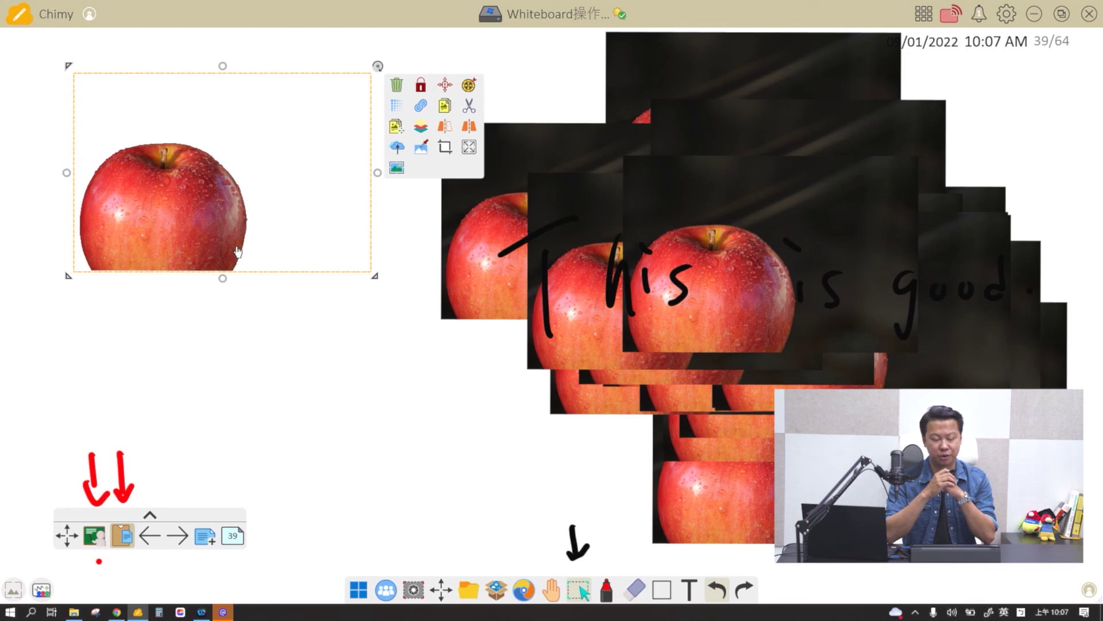
left_click(445, 146)
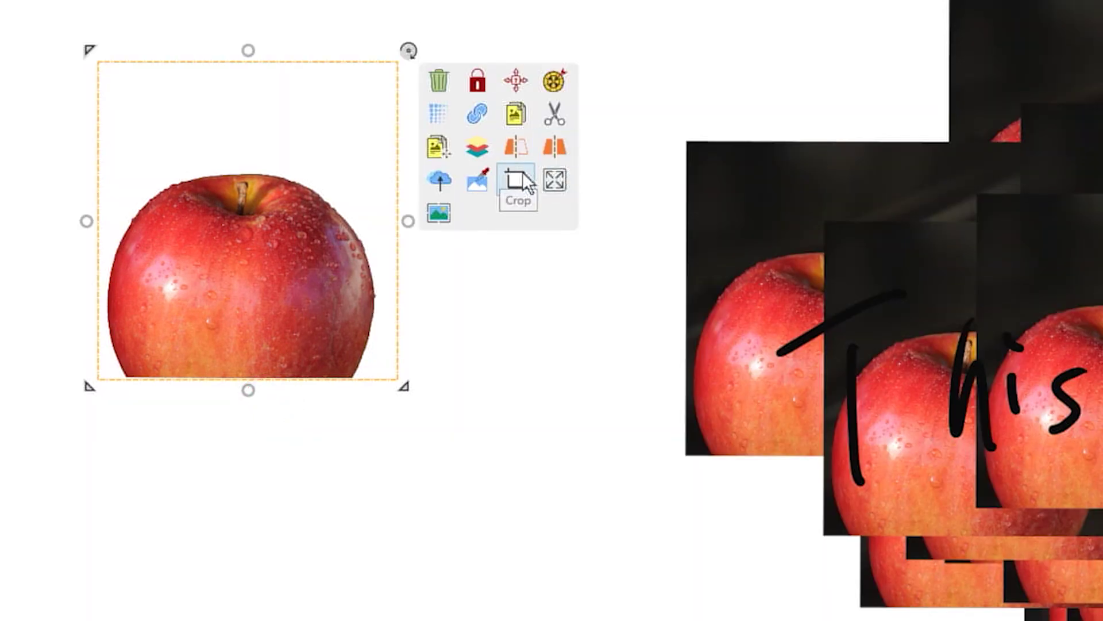
left_click(337, 446)
Reposition the cropped apple picture, fit it to the screen and move it toward the page's upper left
left_click_drag(270, 339, 331, 437)
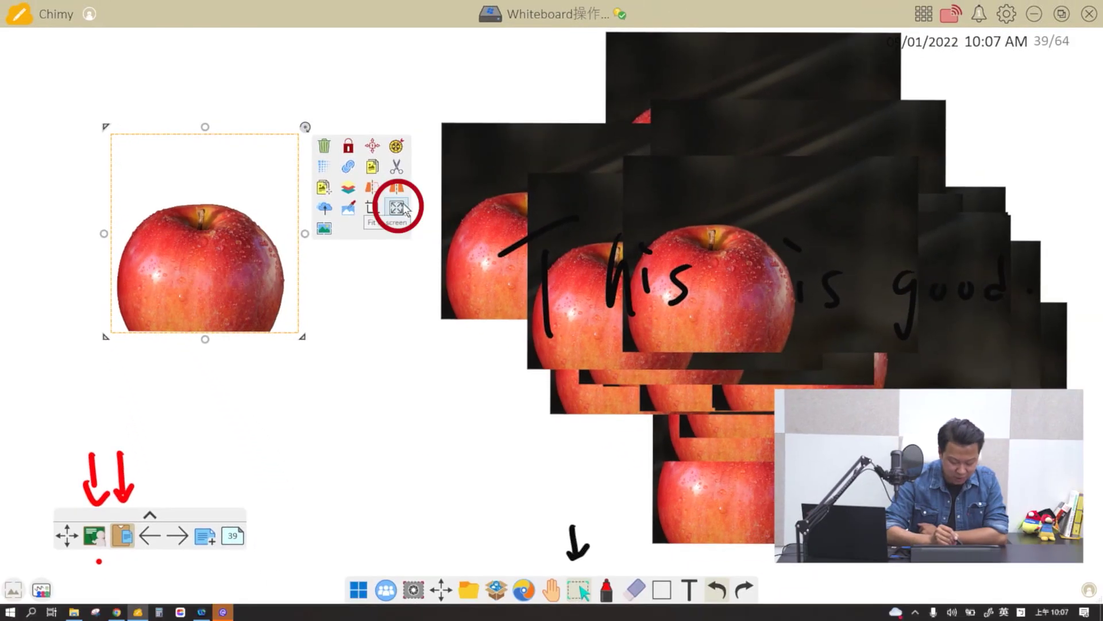
left_click(398, 209)
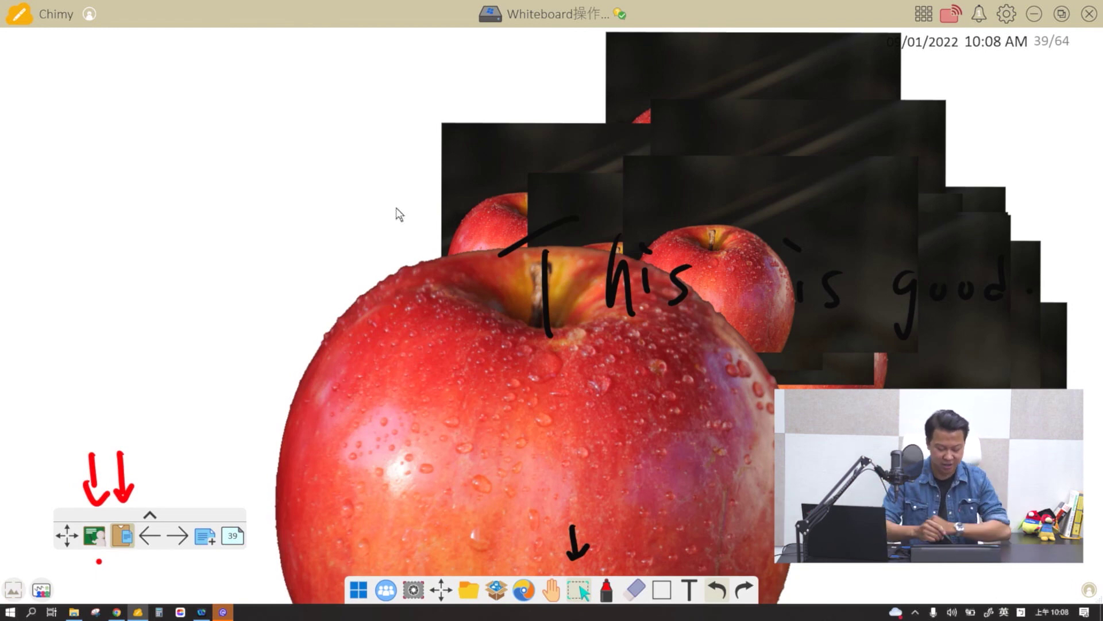
mouse_move(397, 212)
left_mouse_down()
mouse_move(472, 328)
mouse_move(382, 437)
mouse_move(491, 402)
left_mouse_up()
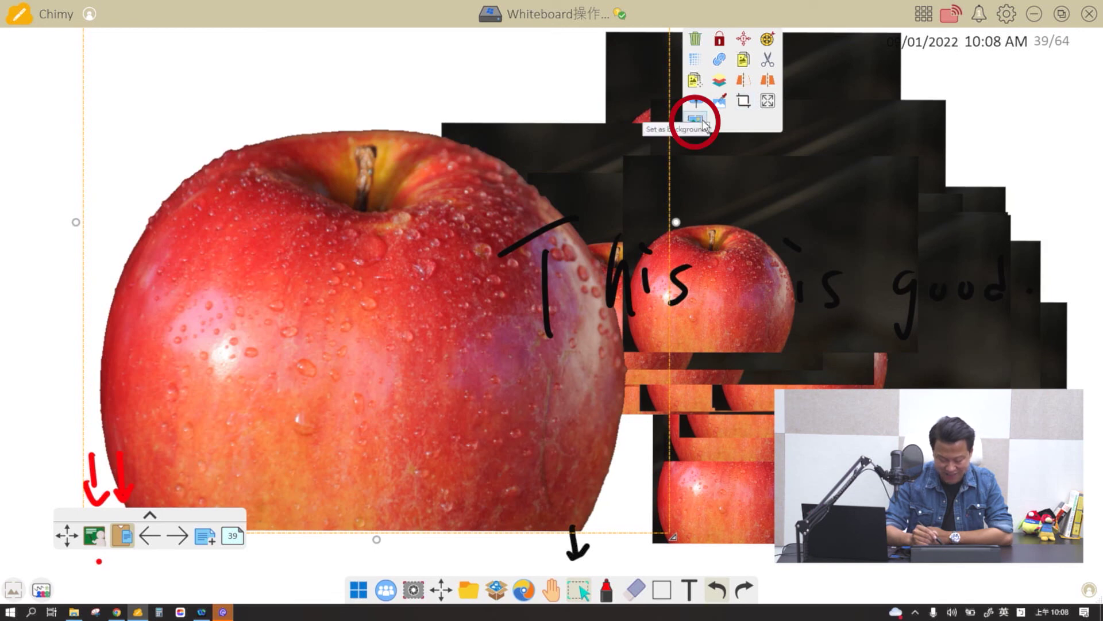
left_click_drag(356, 322, 302, 294)
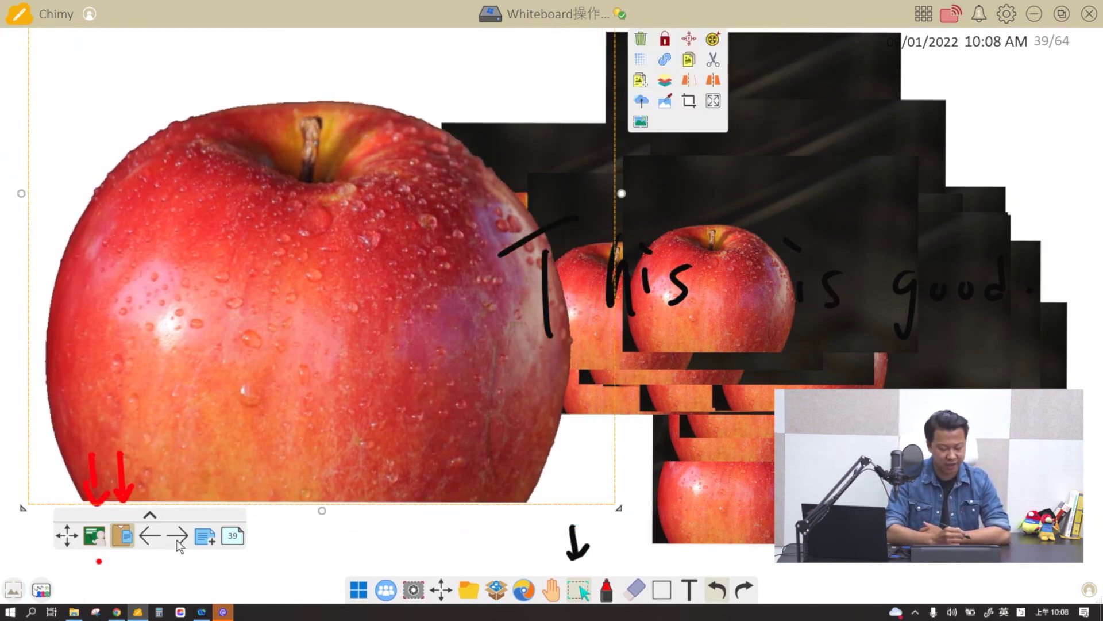
Go to page 52 with the "Object companion menu features" overview
left_click(177, 537)
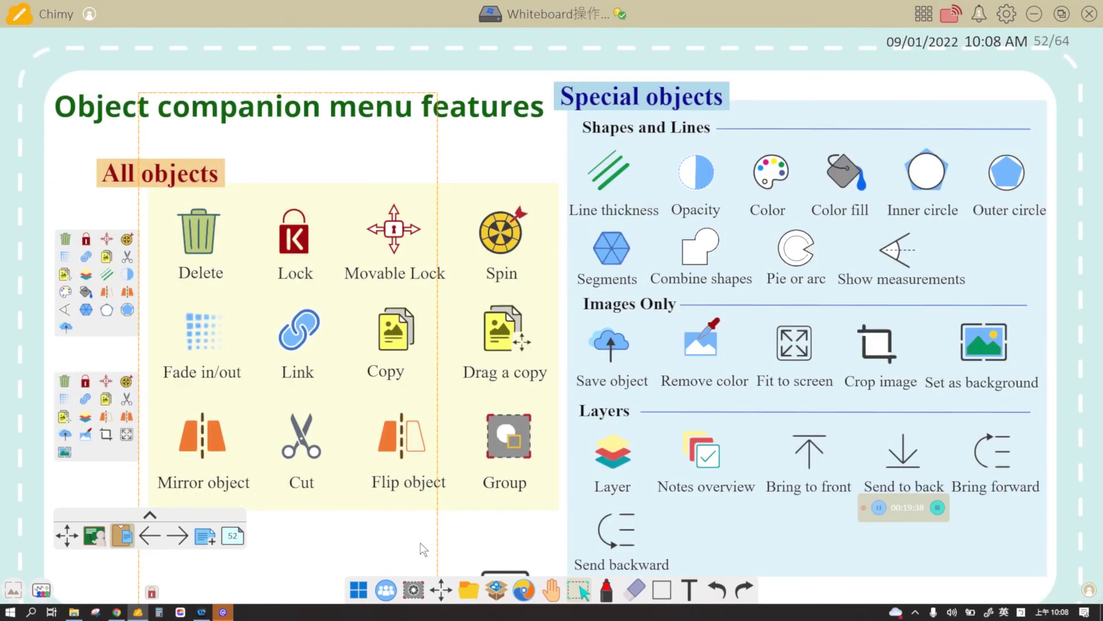